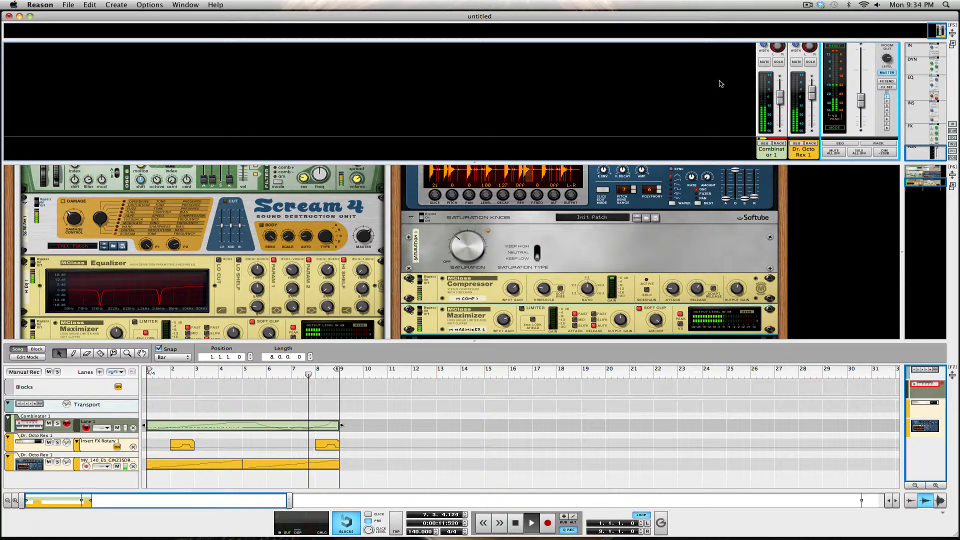
Set the master level to 0.00 dB and raise the Combinator 1 channel fader slightly
scroll(327, 276, "up", 5)
scroll(327, 276, "down", 5)
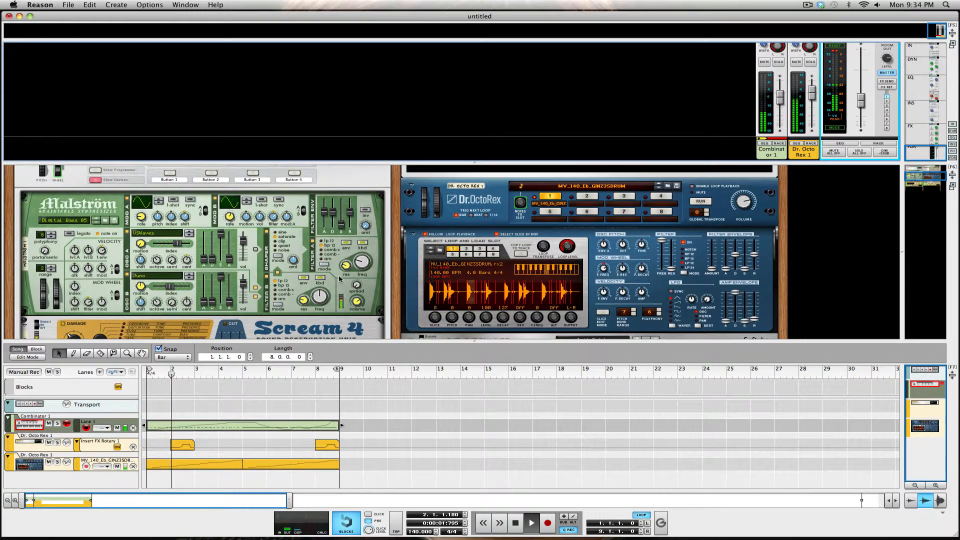
scroll(342, 281, "down", 5)
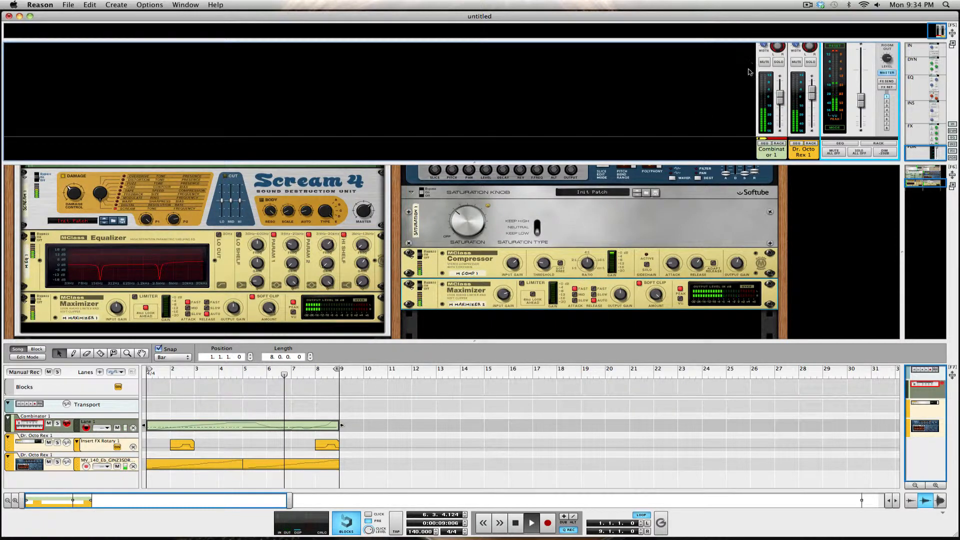
left_click_drag(862, 106, 860, 75)
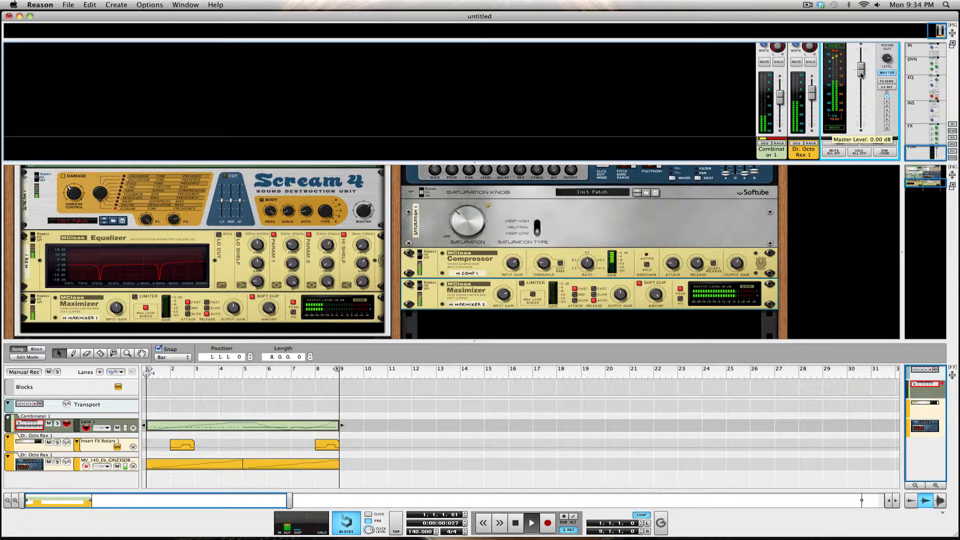
left_click(781, 95)
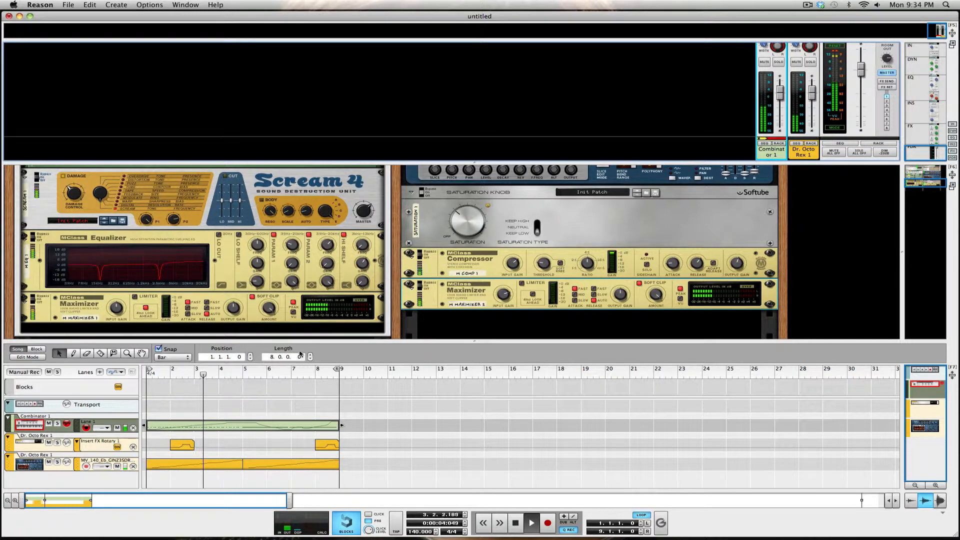
Enlarge the rack area and examine the Wolf Growl Combinator's synthesizer and effects alongside the Dr. Octo Rex devices
left_click_drag(345, 345, 344, 360)
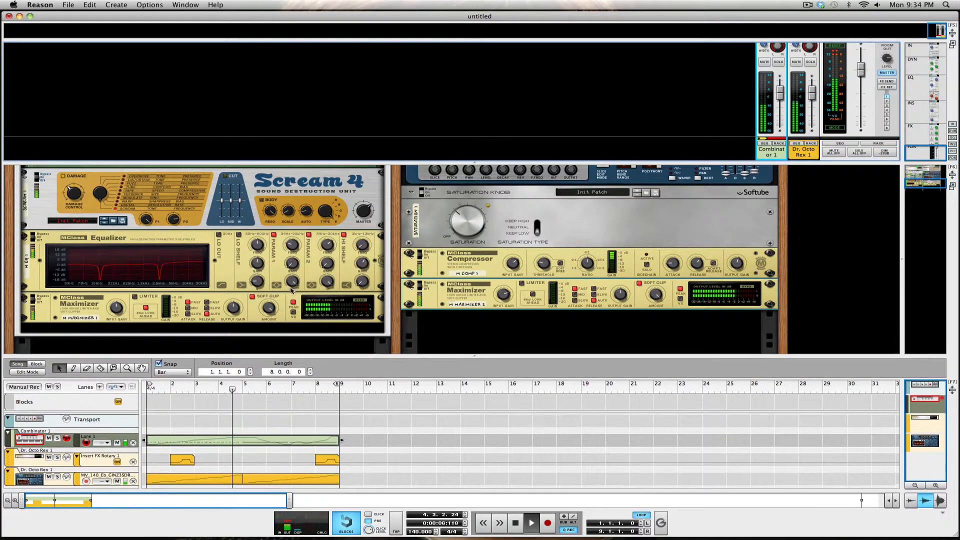
scroll(104, 296, "up", 10)
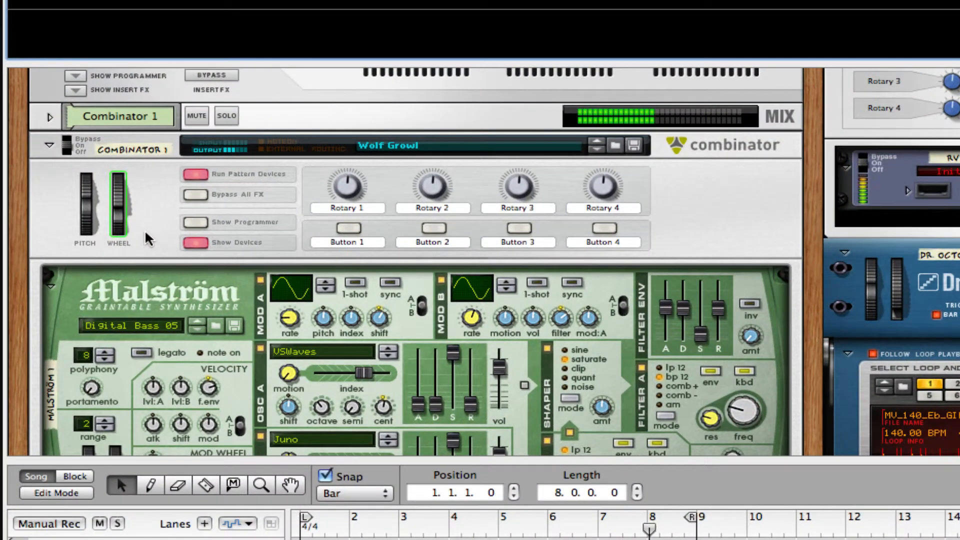
scroll(146, 233, "down", 5)
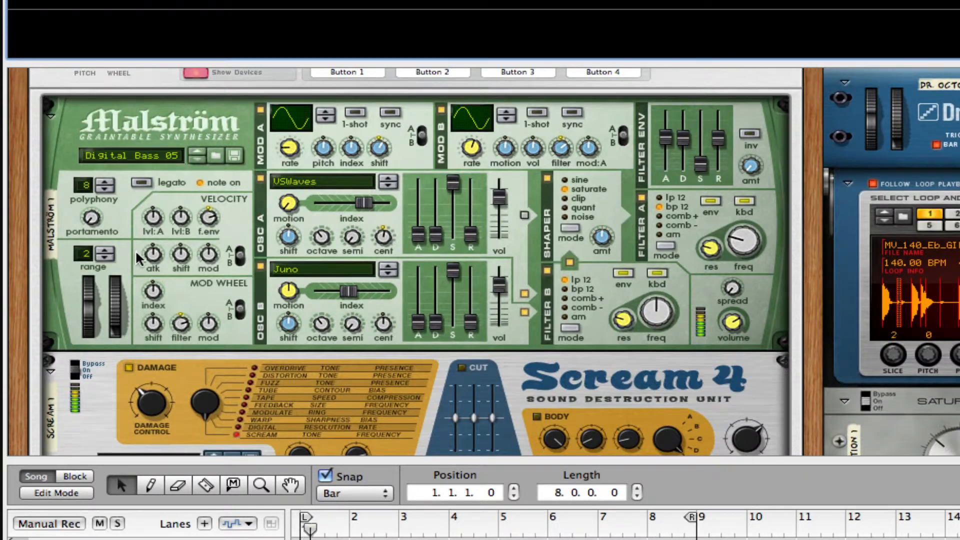
scroll(135, 250, "down", 1)
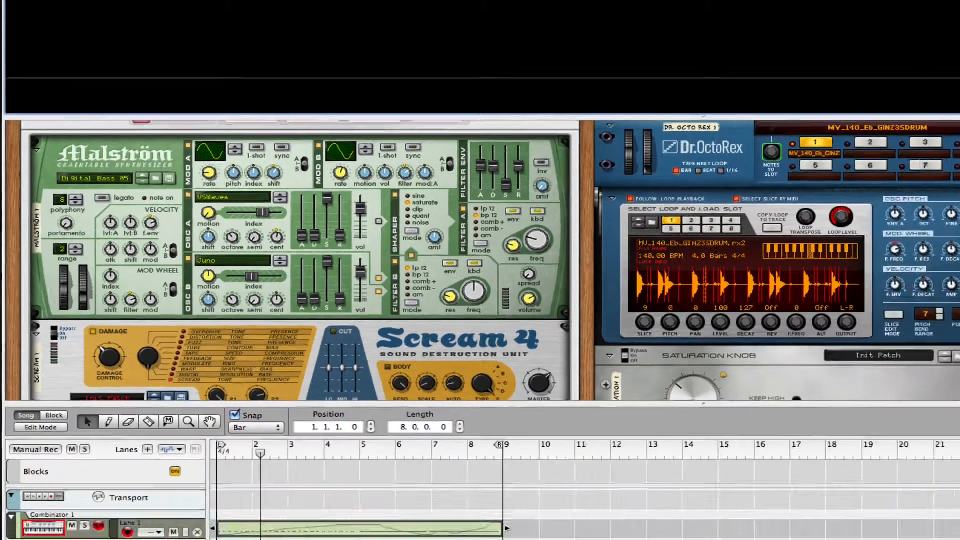
scroll(504, 236, "up", 5)
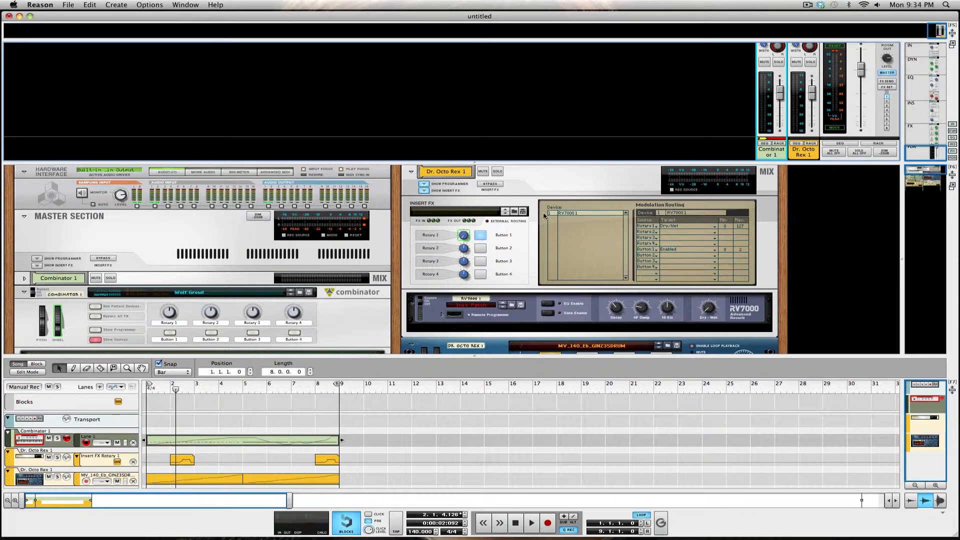
scroll(560, 217, "down", 5)
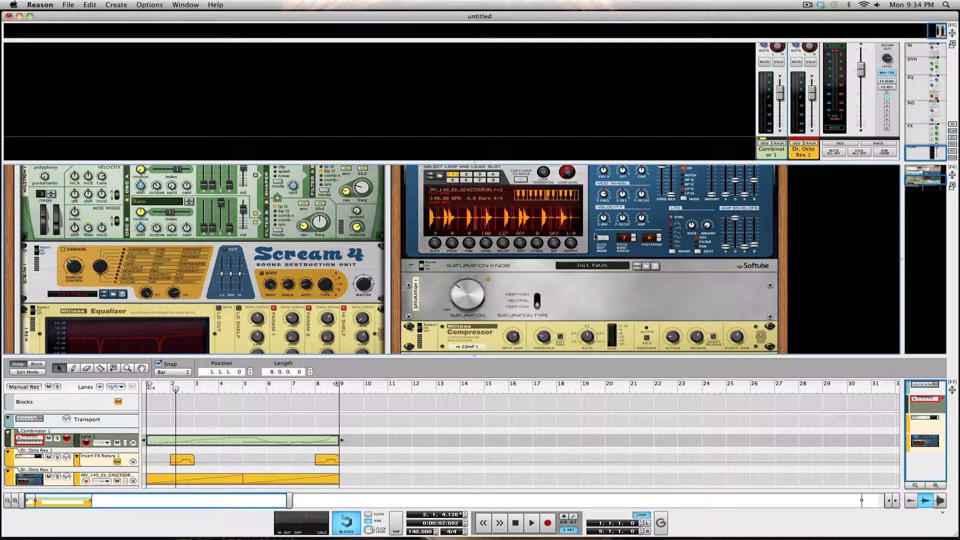
Create a new empty song, move the old song window aside, and arrange the new window with the mixer collapsed to enlarge the rack
left_click(68, 4)
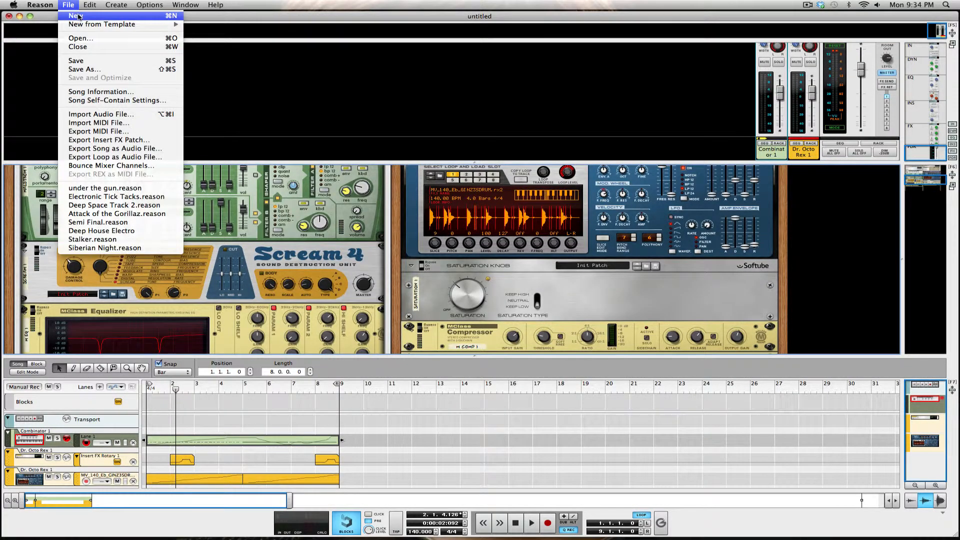
left_click(78, 17)
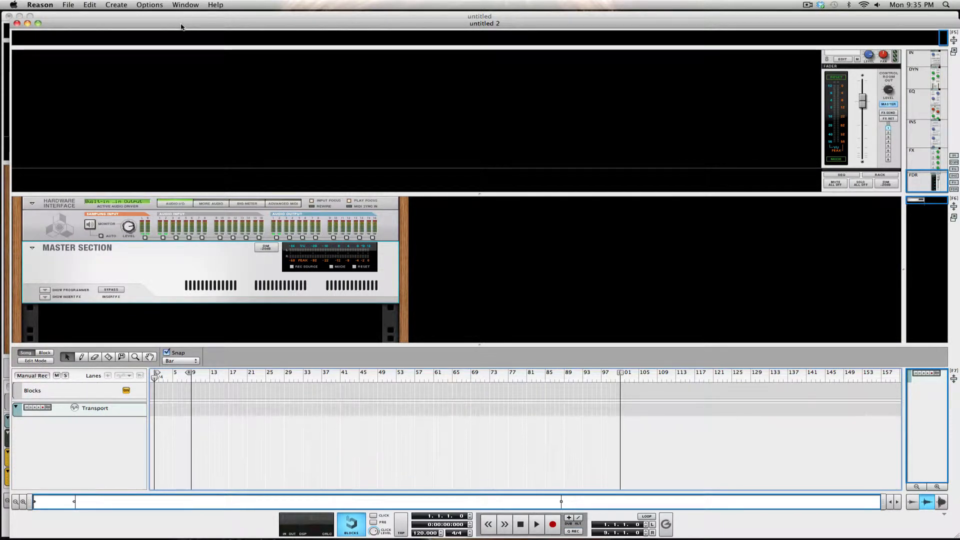
left_click_drag(161, 15, 0, 85)
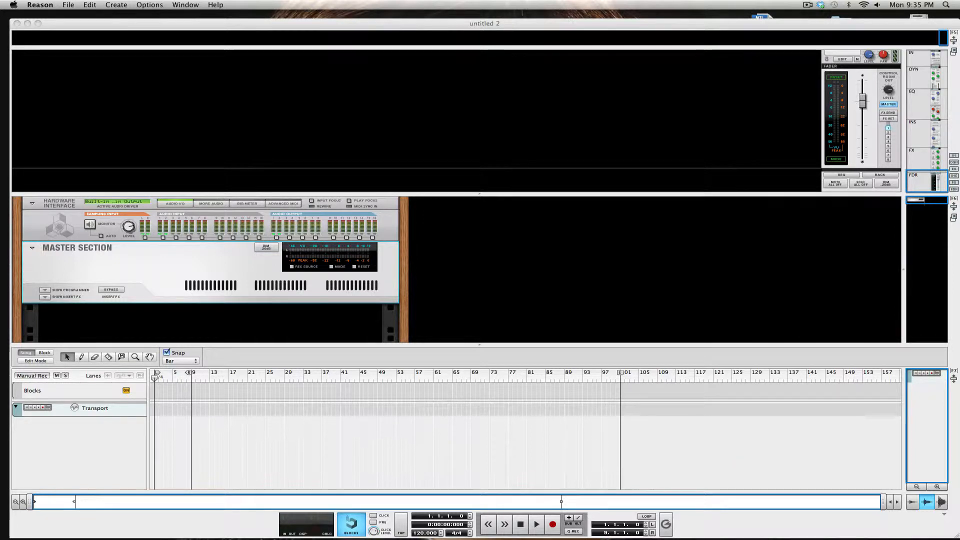
left_click(382, 103)
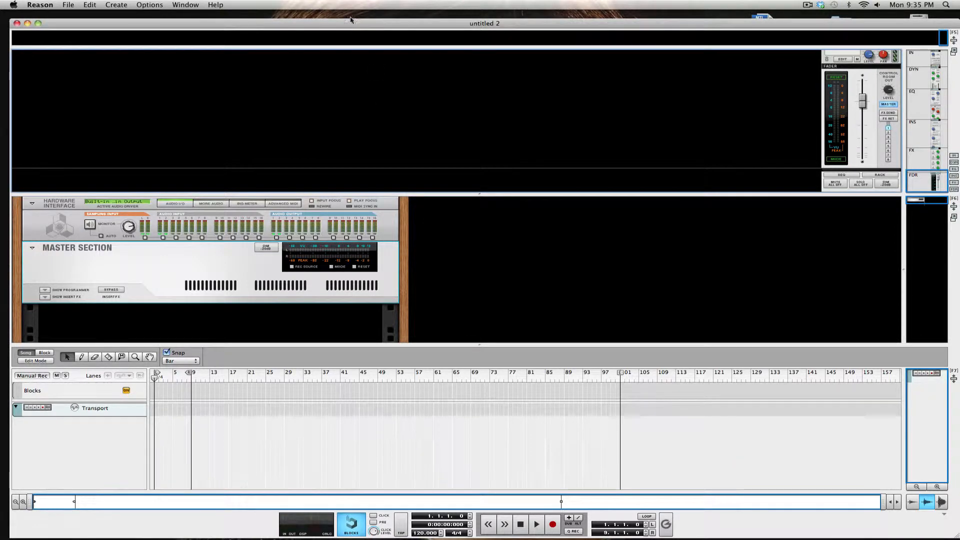
left_click_drag(346, 22, 338, 13)
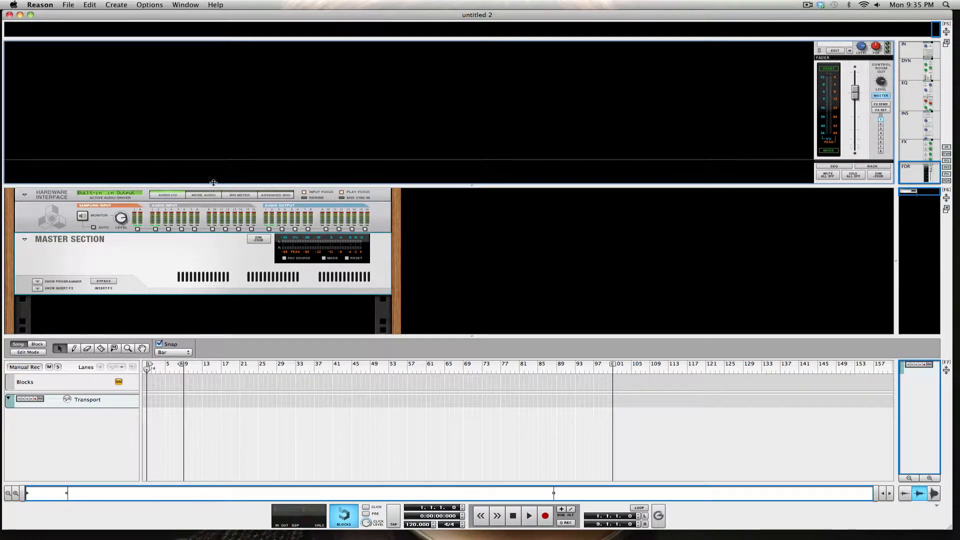
left_click_drag(213, 183, 283, 25)
Create a Combinator in the empty rack and add a Malström synthesizer inside it
right_click(244, 200)
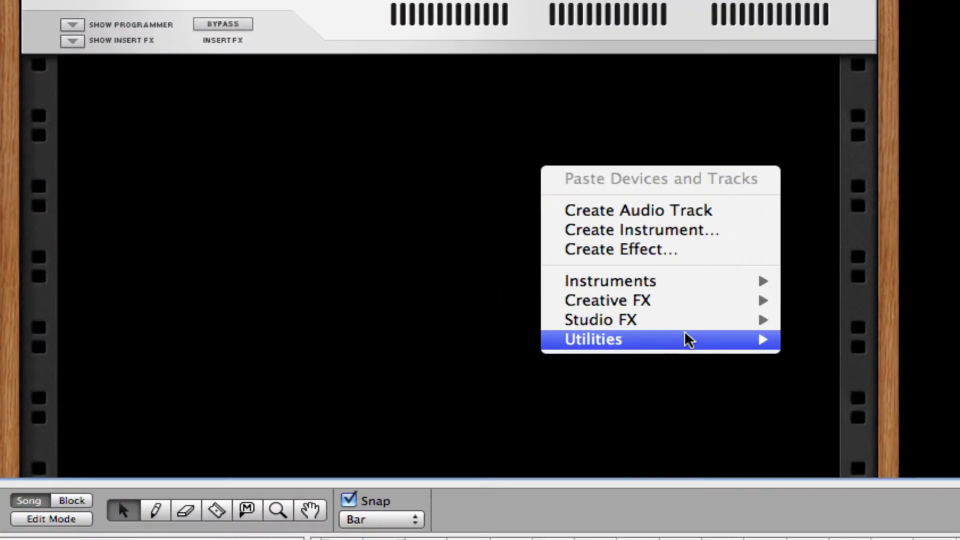
mouse_move(307, 273)
left_click(380, 273)
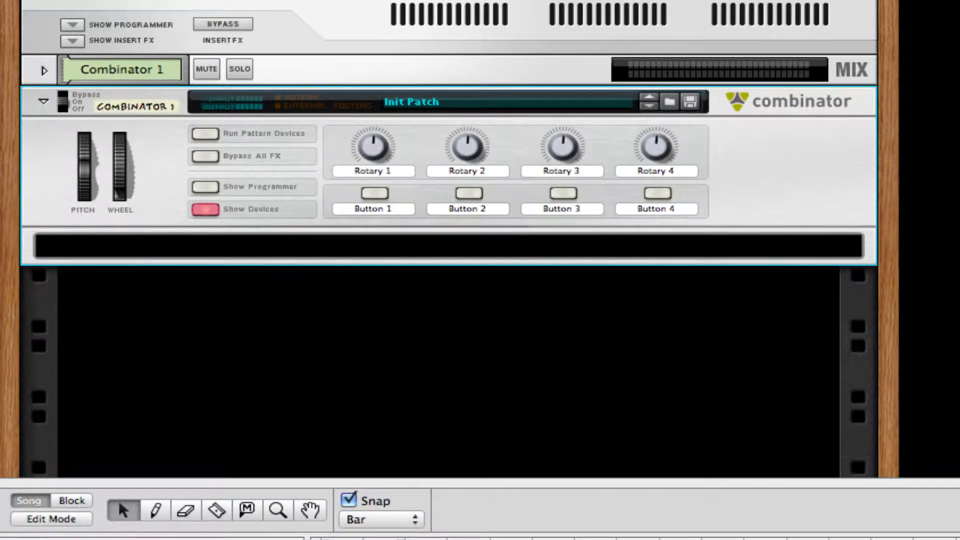
right_click(409, 240)
mouse_move(682, 430)
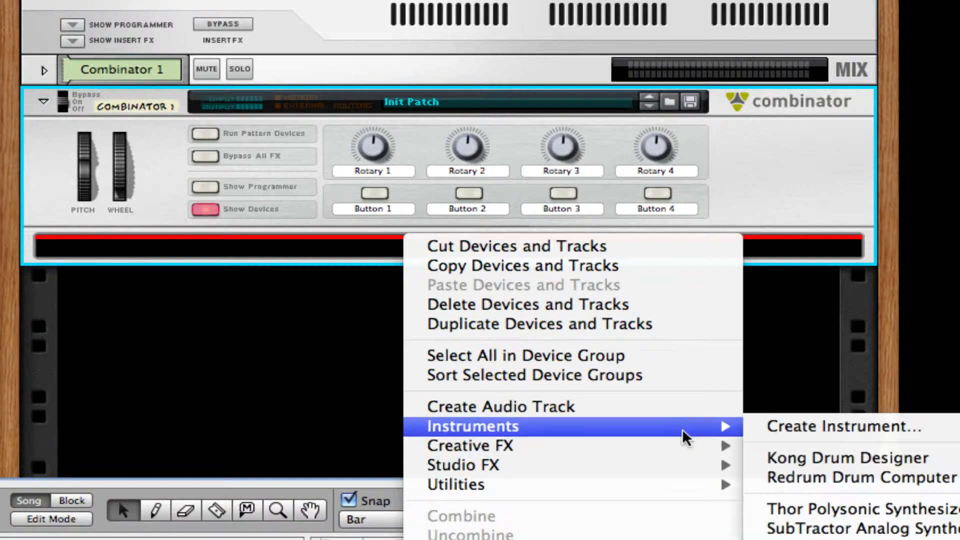
left_click(860, 539)
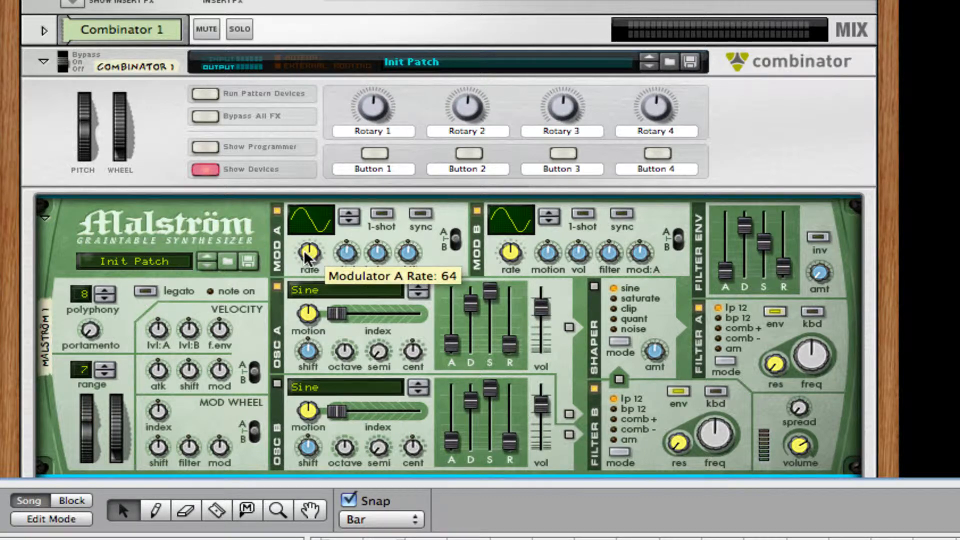
Lower Modulator A's rate and raise its shift amount, then adjust Modulator B's rate and raise its filter amount
left_click_drag(309, 253, 308, 277)
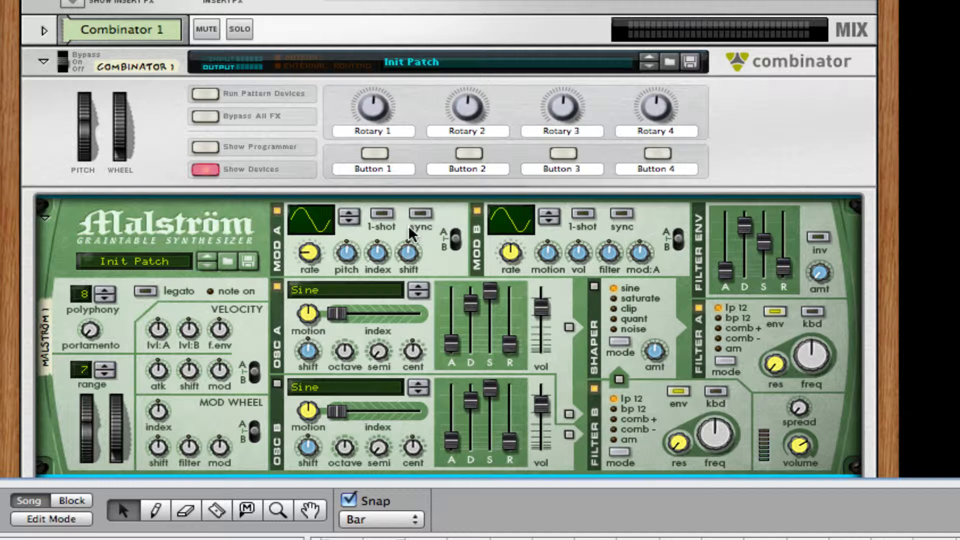
left_click_drag(404, 264, 405, 257)
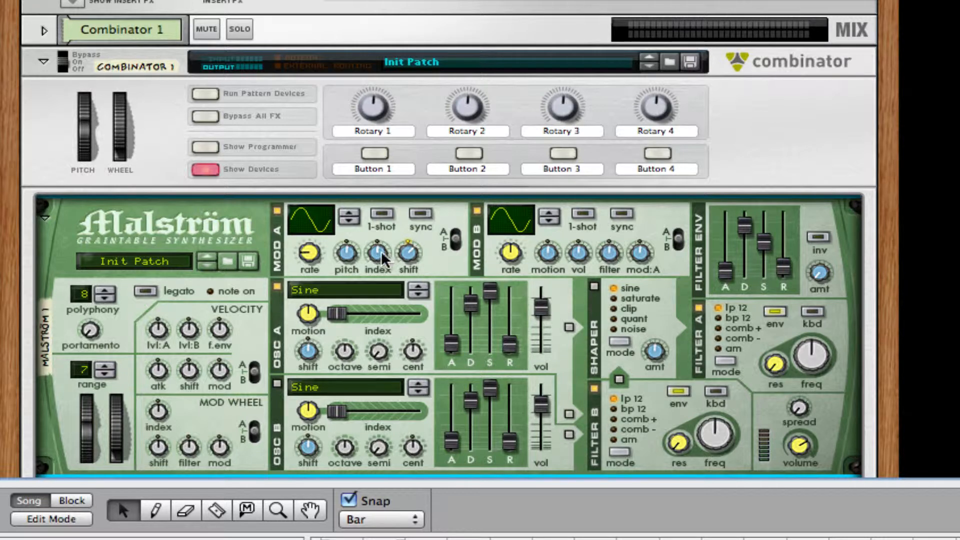
mouse_move(545, 261)
mouse_move(602, 254)
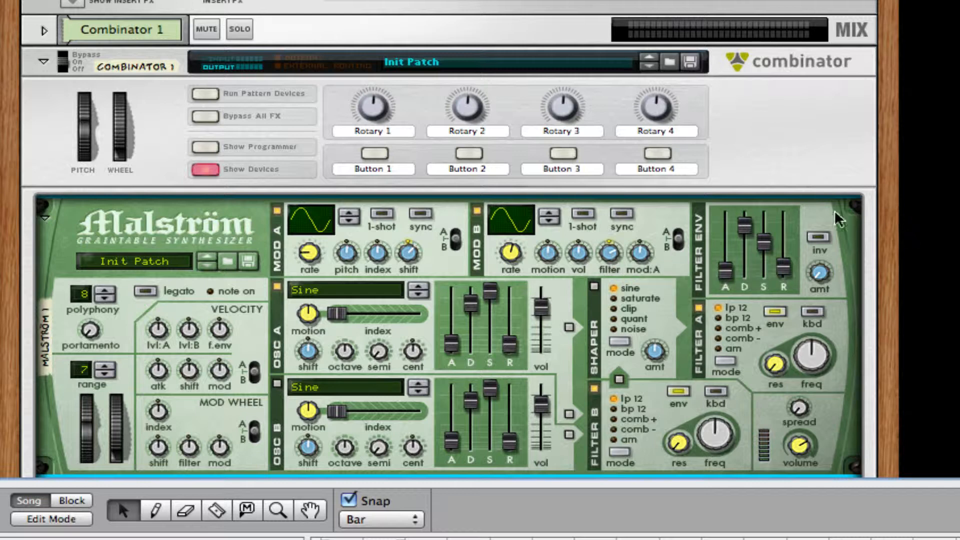
Shape the Malström filter envelope with medium attack, decay and release and a low sustain
mouse_move(790, 235)
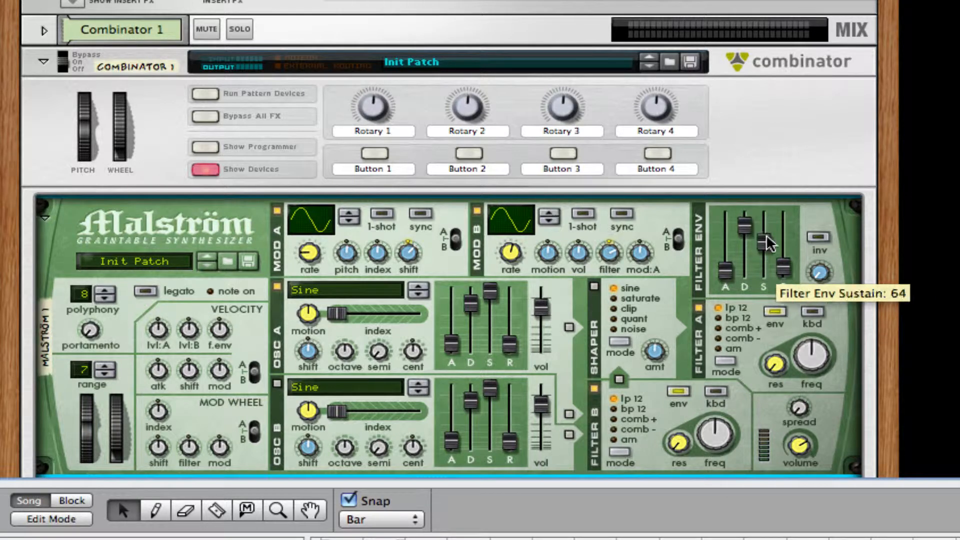
left_click_drag(763, 242, 787, 253)
mouse_move(733, 271)
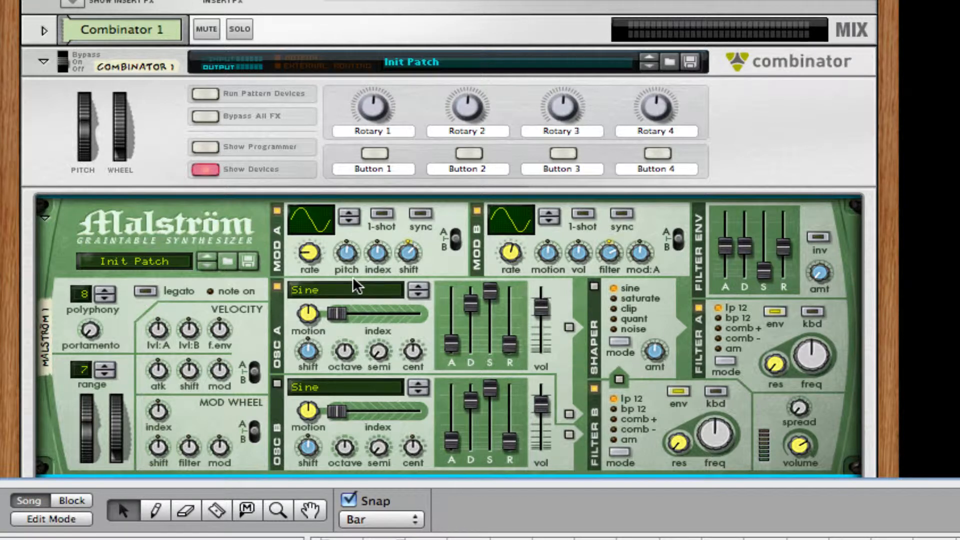
Set oscillator A to VSWaves, lower its motion and octave, adjust its cent tuning, and minimize its attack, decay and release
left_click(342, 295)
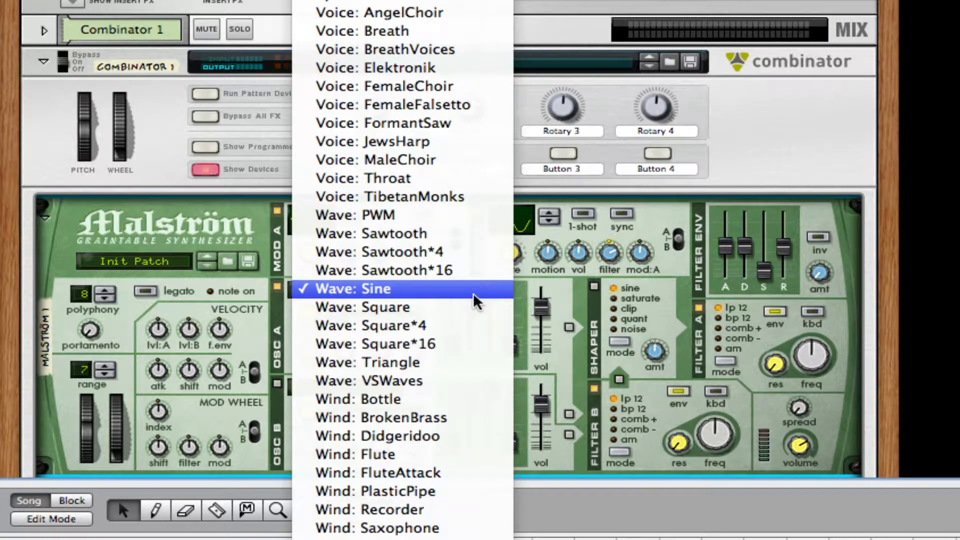
left_click(425, 381)
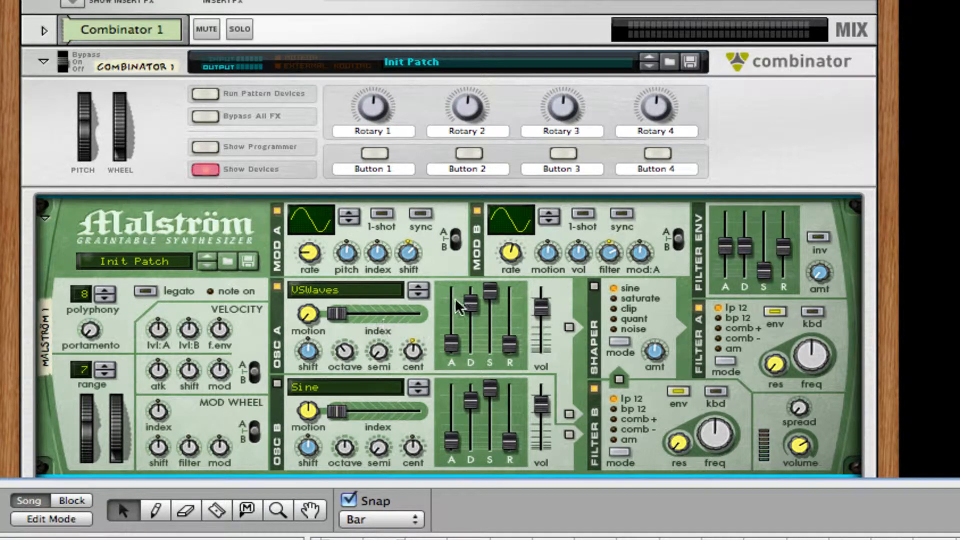
left_click_drag(466, 319, 469, 367)
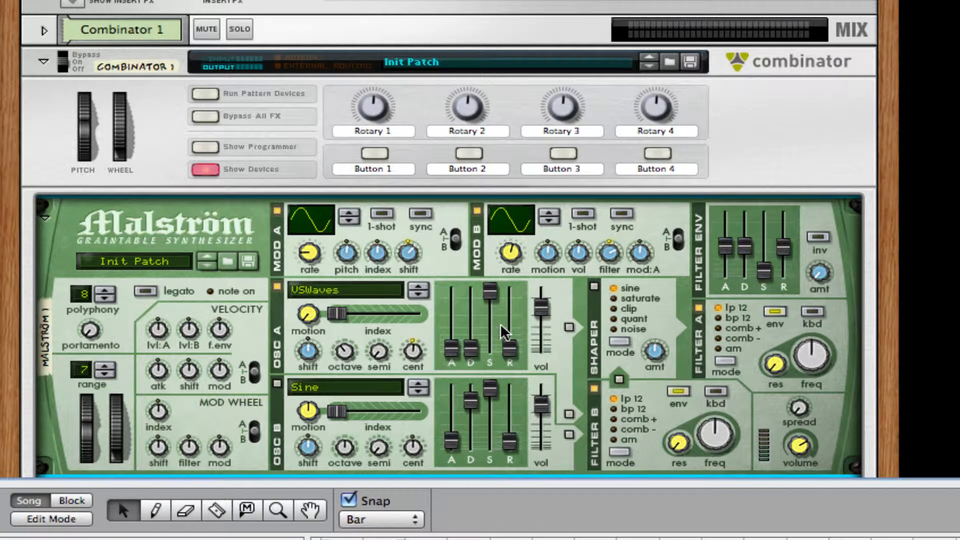
Set oscillator B to the Juno synth waveform, lower its octave, and minimize its attack, decay and release
left_click(345, 395)
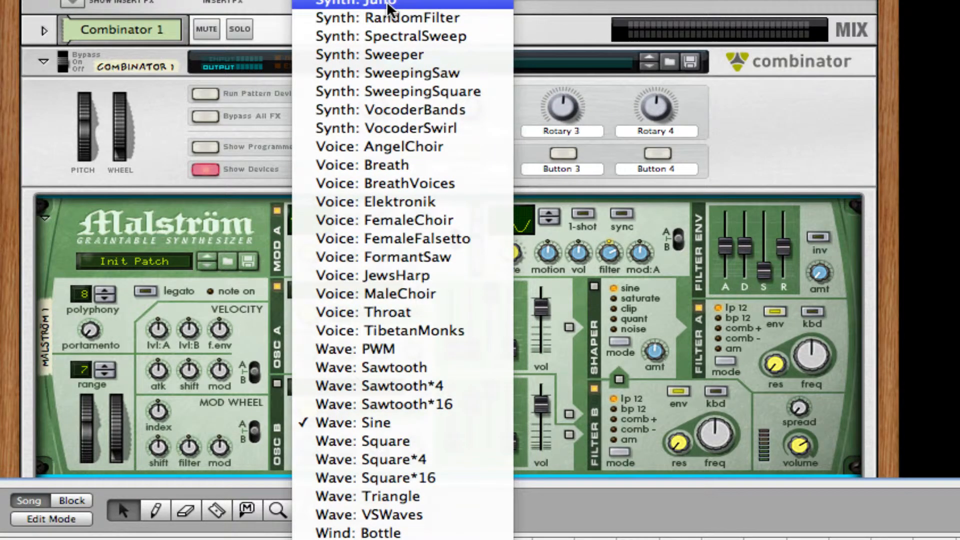
left_click(390, 4)
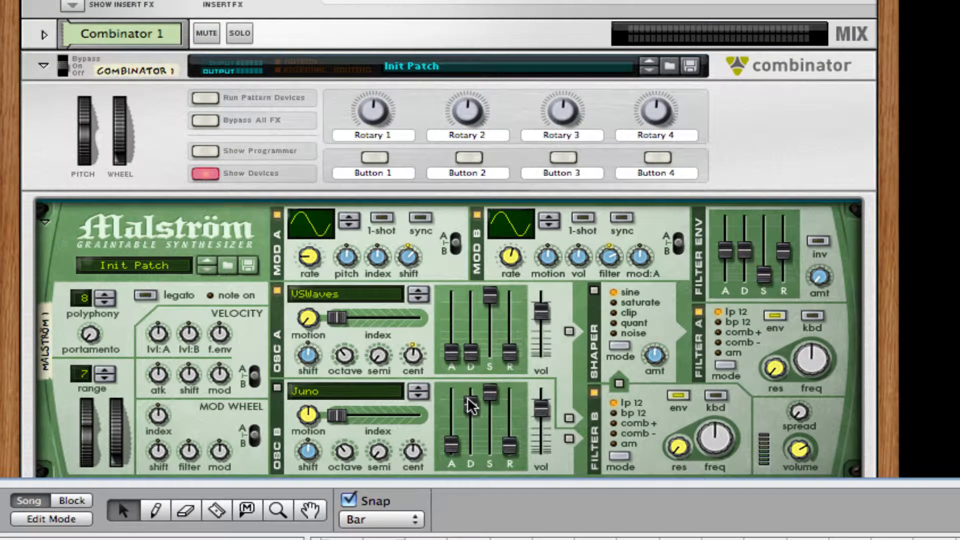
left_click_drag(471, 400, 470, 446)
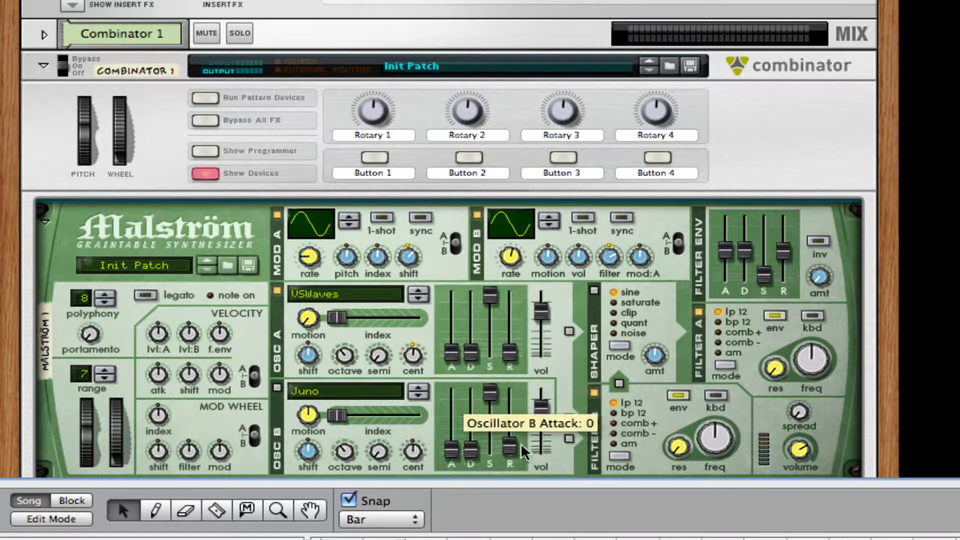
Route oscillator B to both the shaper and filter B
scroll(521, 441, "down", 2)
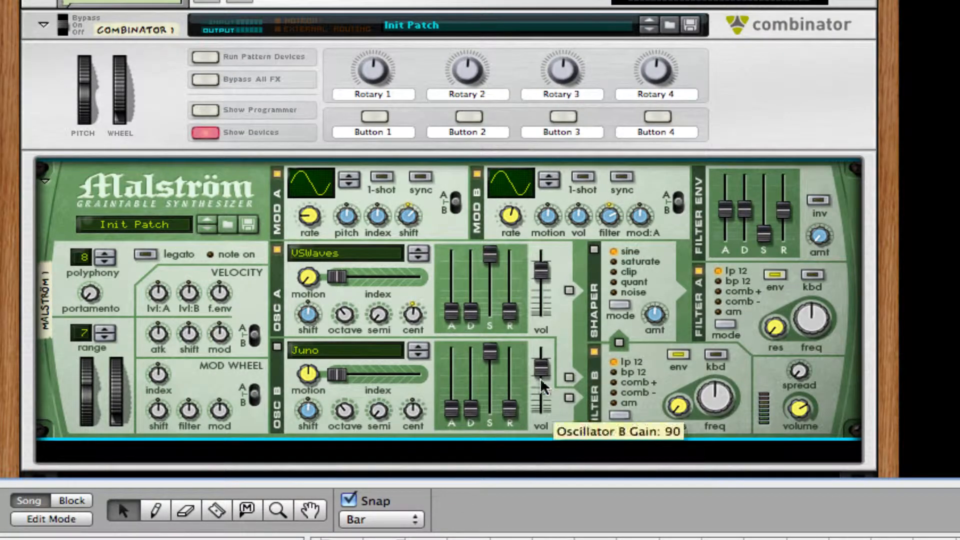
left_click(568, 376)
left_click(570, 397)
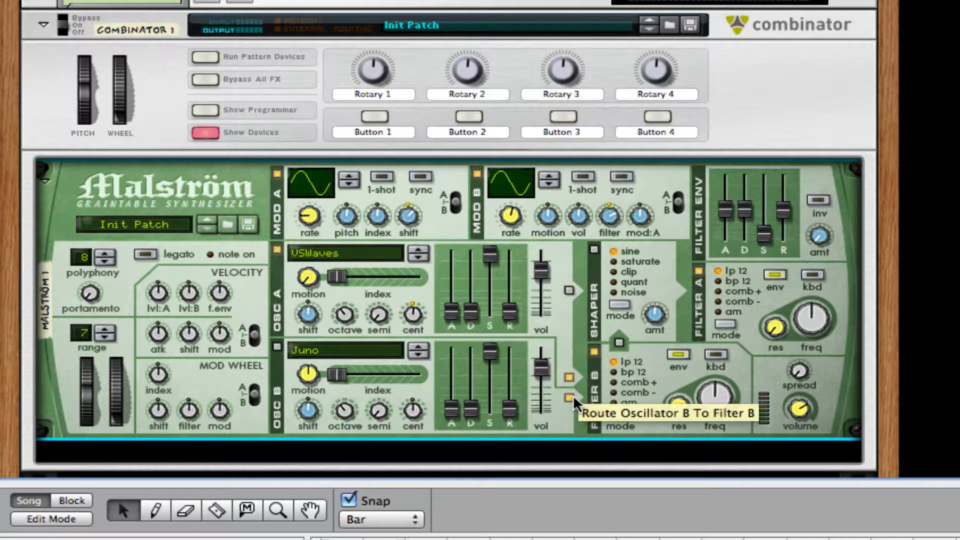
Enable the shaper in saturate mode, route filter B into it, and adjust the shaper amount
left_click(593, 249)
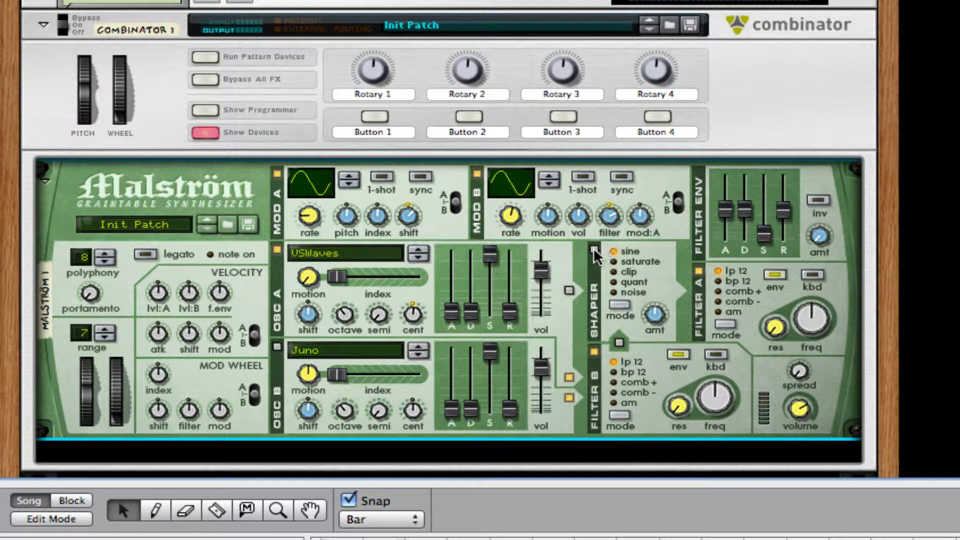
left_click(619, 342)
left_click_drag(661, 321, 661, 315)
Lower filter A's frequency, adjust its resonance, and raise filter B's resonance
left_click_drag(806, 325, 779, 308)
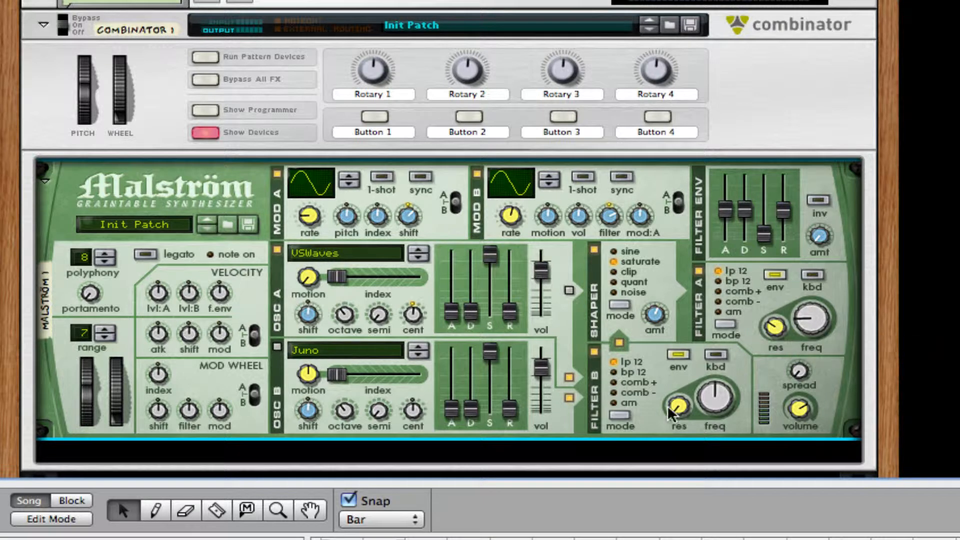
left_click_drag(668, 405, 679, 382)
Set the Malström pitch bend range to 2 and raise the velocity-to-filter-envelope amount
left_click(104, 338)
left_click(104, 337)
left_click_drag(220, 292, 222, 275)
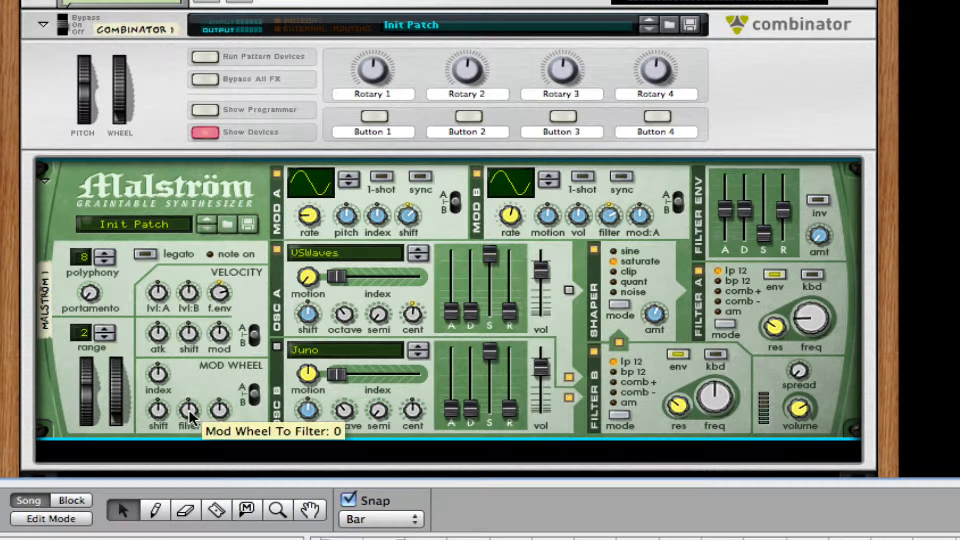
Raise the mod-wheel-to-filter amount on the Malström and switch on oscillator B
left_click_drag(189, 409, 191, 392)
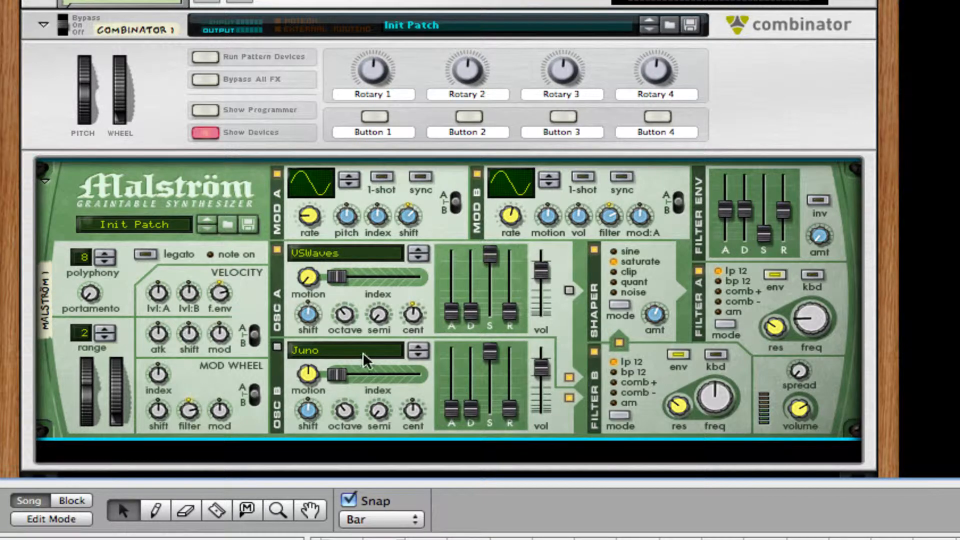
left_click(277, 345)
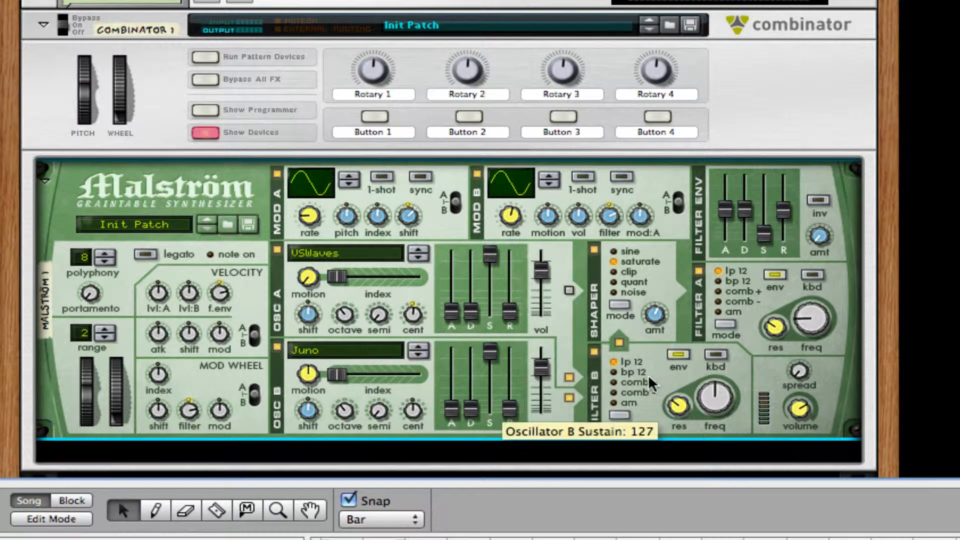
mouse_move(473, 304)
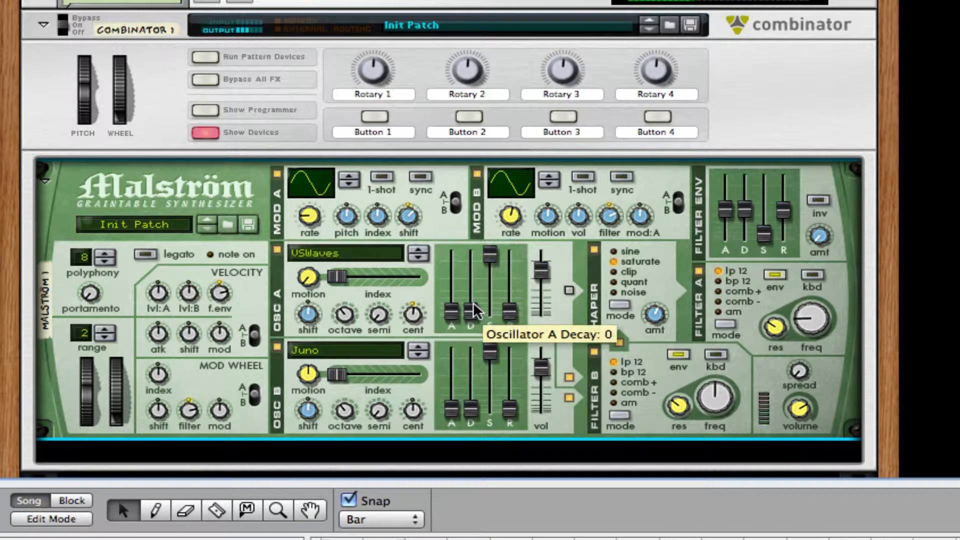
Save the Malström patch under the name "Nero Ba"
left_click(245, 224)
type("Ne")
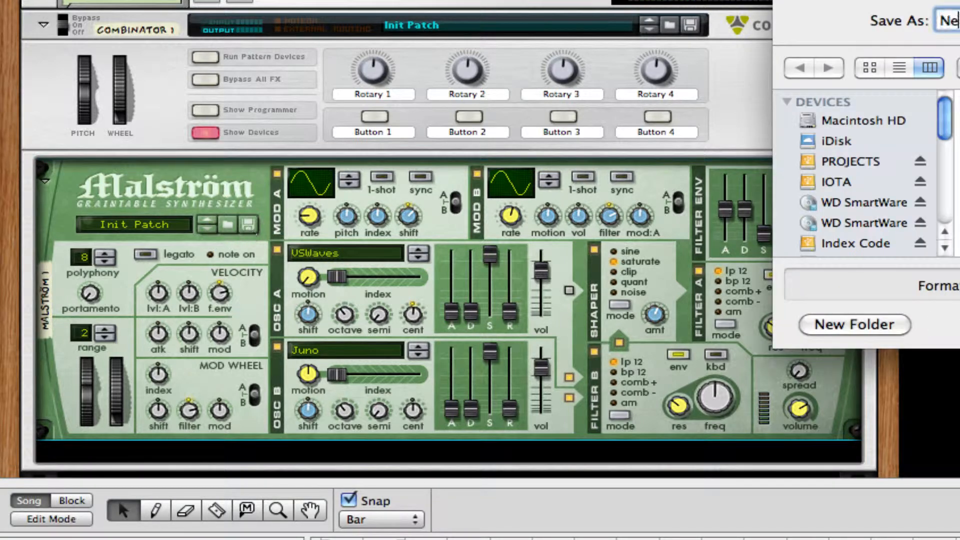
key("Return")
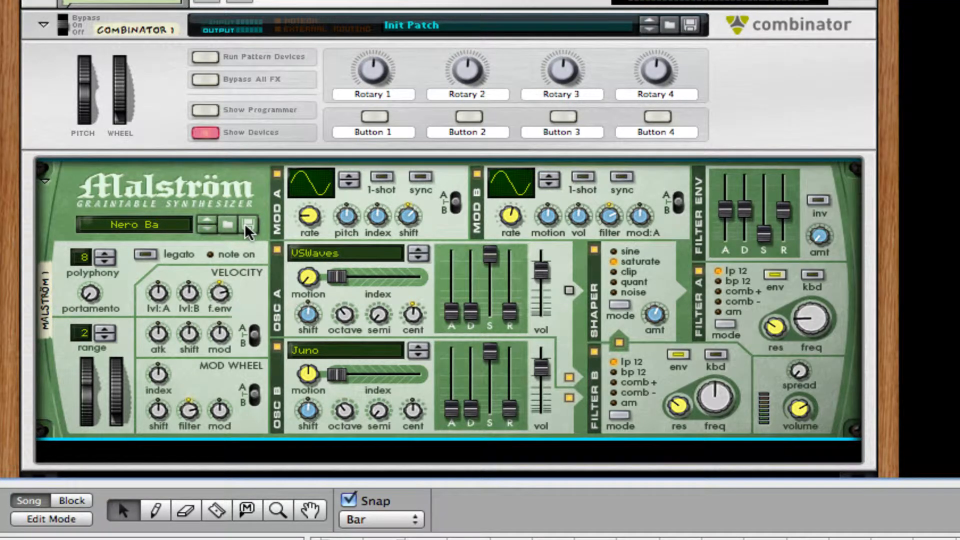
Add a Scream 4 distortion unit below the Malström inside the Combinator
scroll(397, 248, "down", 3)
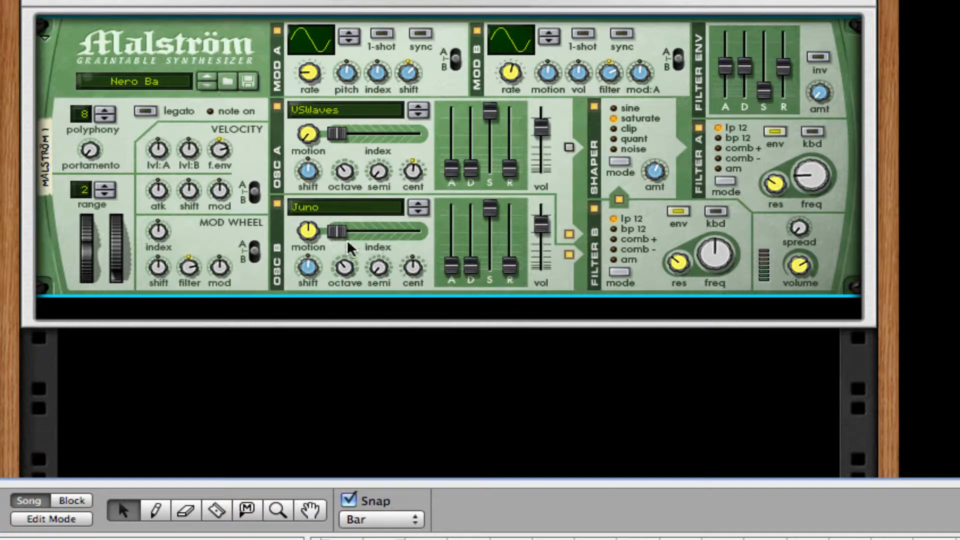
right_click(425, 248)
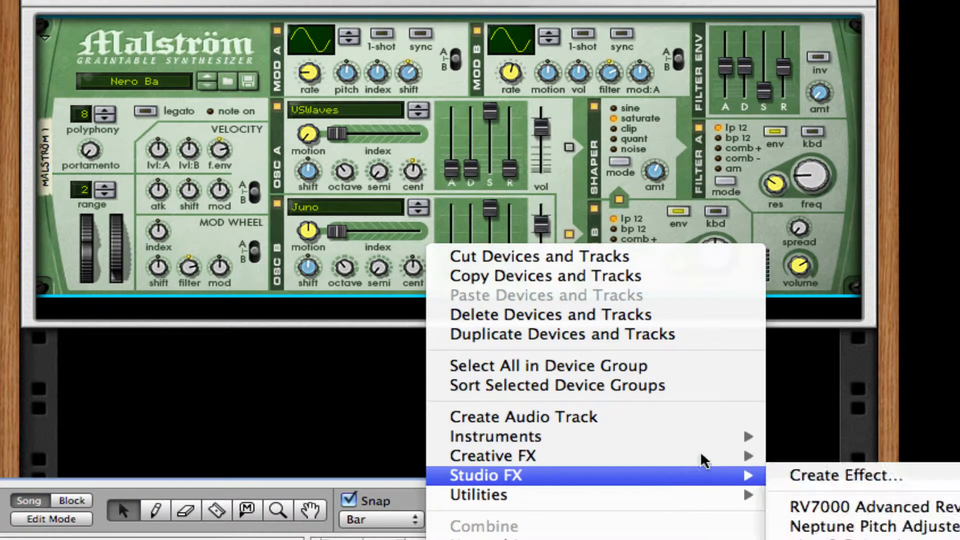
mouse_move(705, 455)
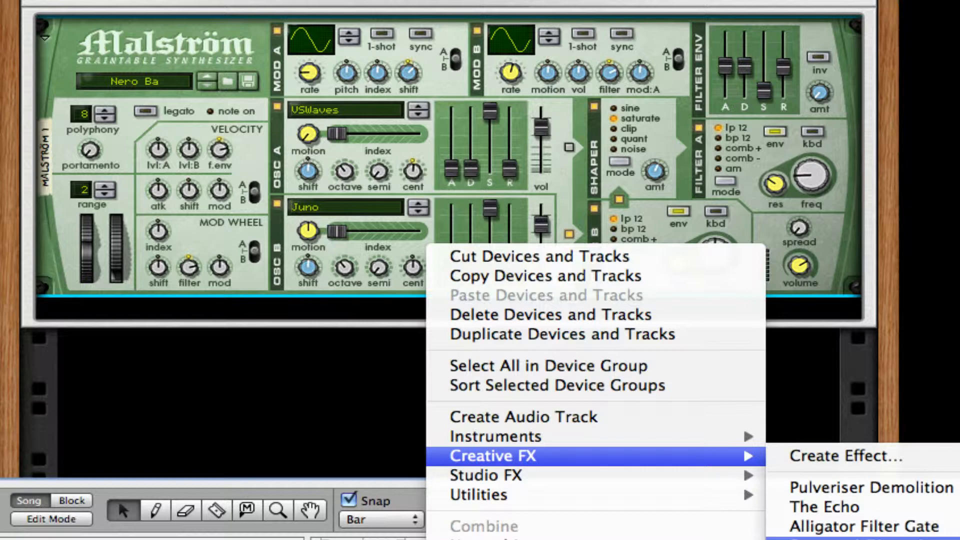
left_click(850, 538)
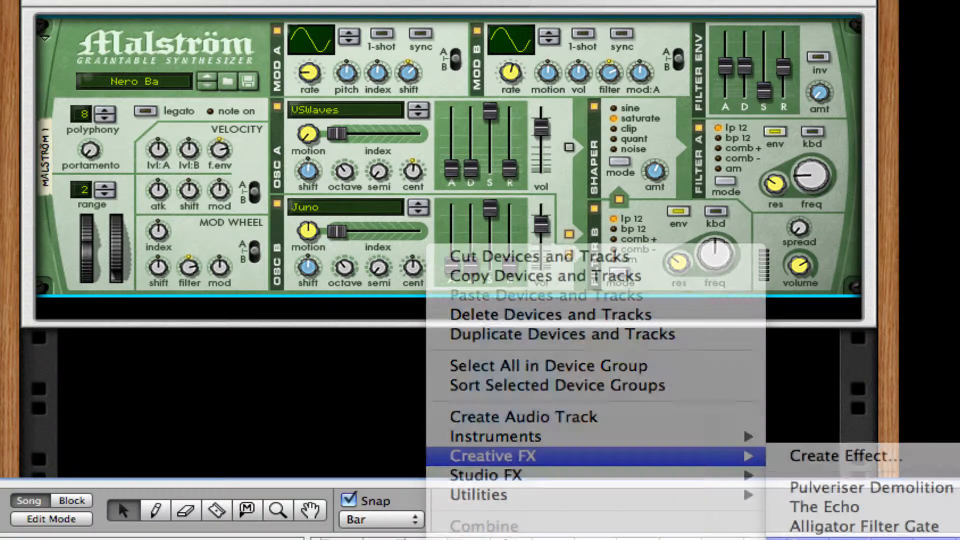
Add an MClass Equalizer and an MClass Maximizer below the Scream 4
scroll(235, 285, "down", 3)
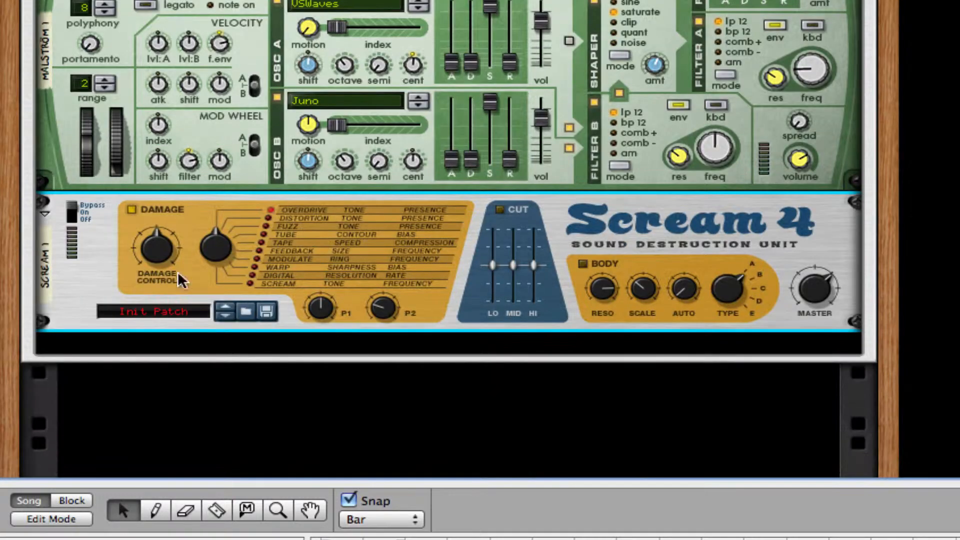
right_click(118, 253)
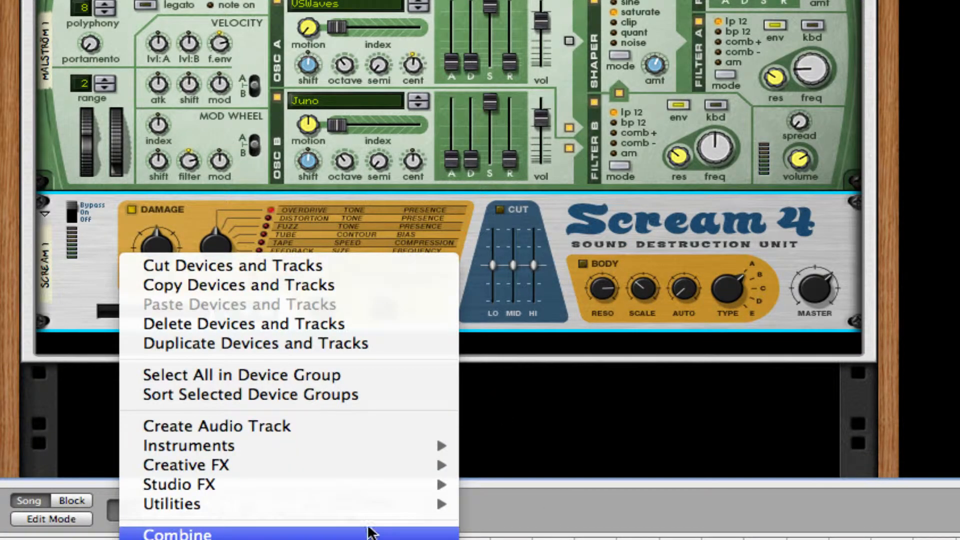
mouse_move(384, 473)
left_click(615, 517)
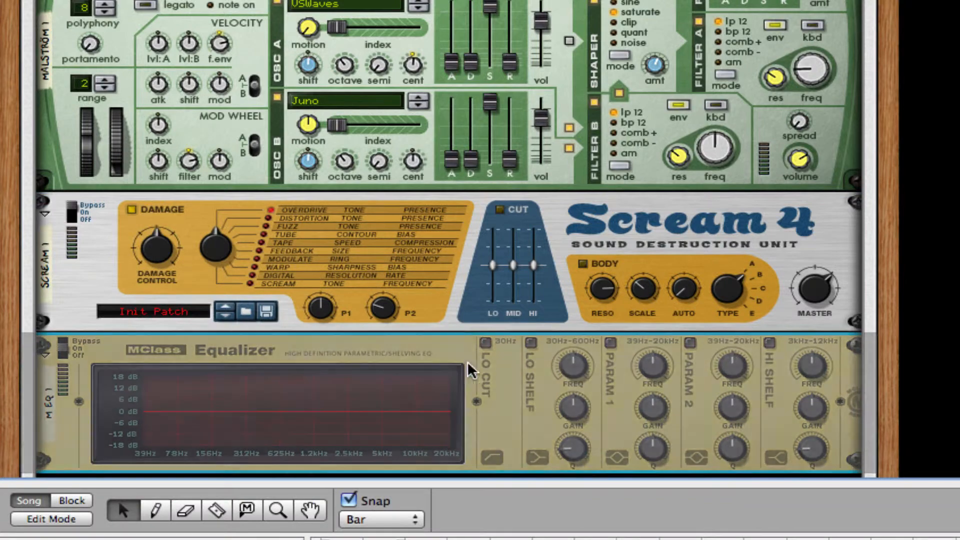
right_click(507, 367)
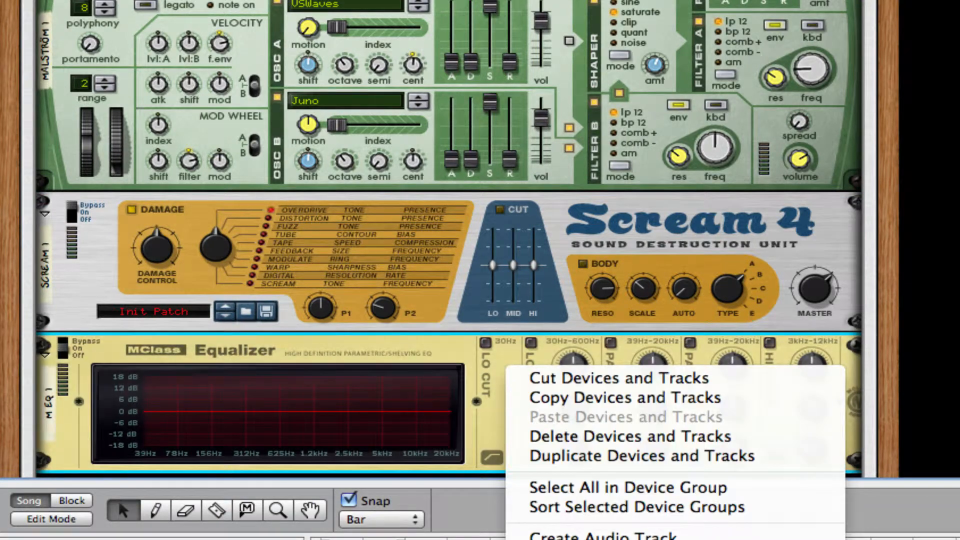
left_click(909, 537)
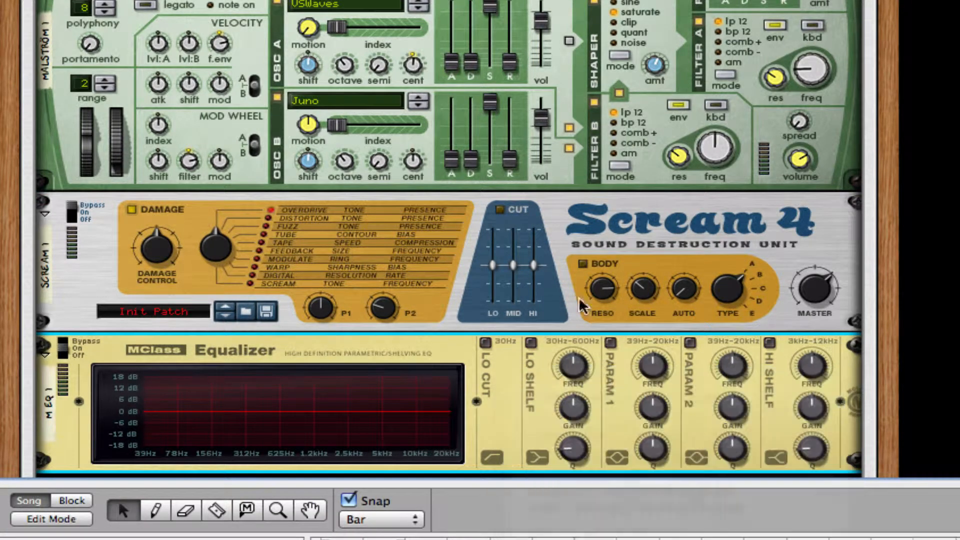
Enable the equalizer's low cut and parametric band 1, lower the band's frequency, set its gain to -18.3 dB, and raise its Q to maximum
left_click(613, 276)
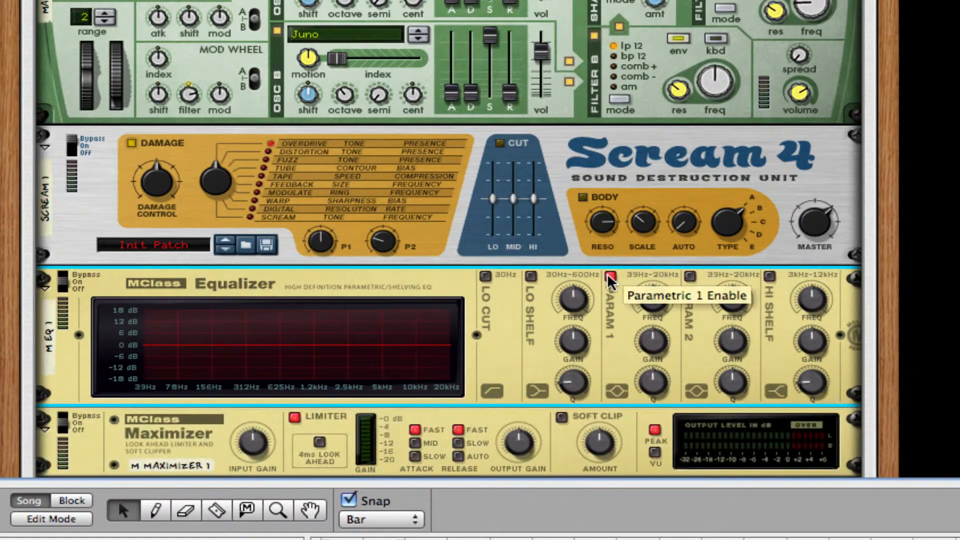
left_click(485, 277)
left_click_drag(651, 299, 626, 472)
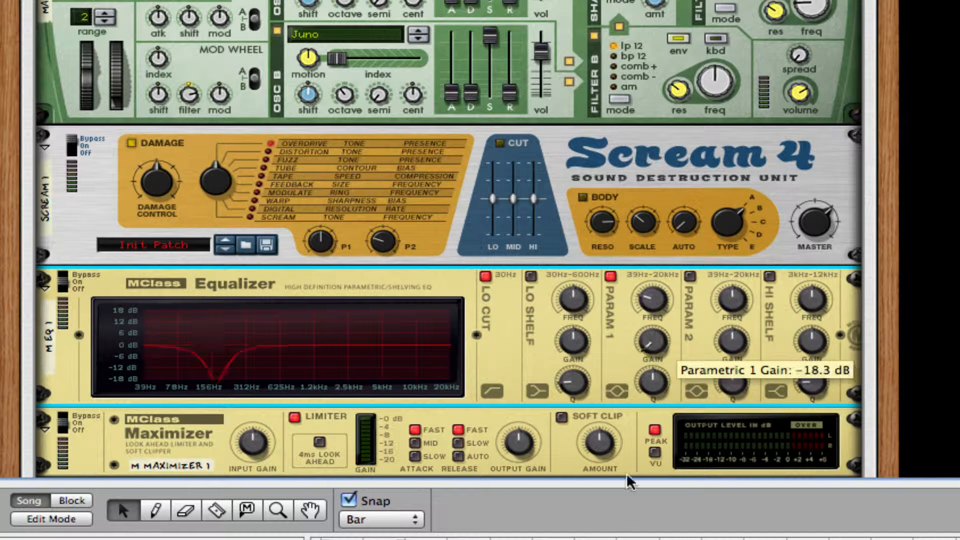
left_click_drag(662, 383, 740, 265)
Enable the equalizer's parametric band 2, raise its frequency, turn its gain down to minimum, and set its Q to 32.0
left_click(690, 275)
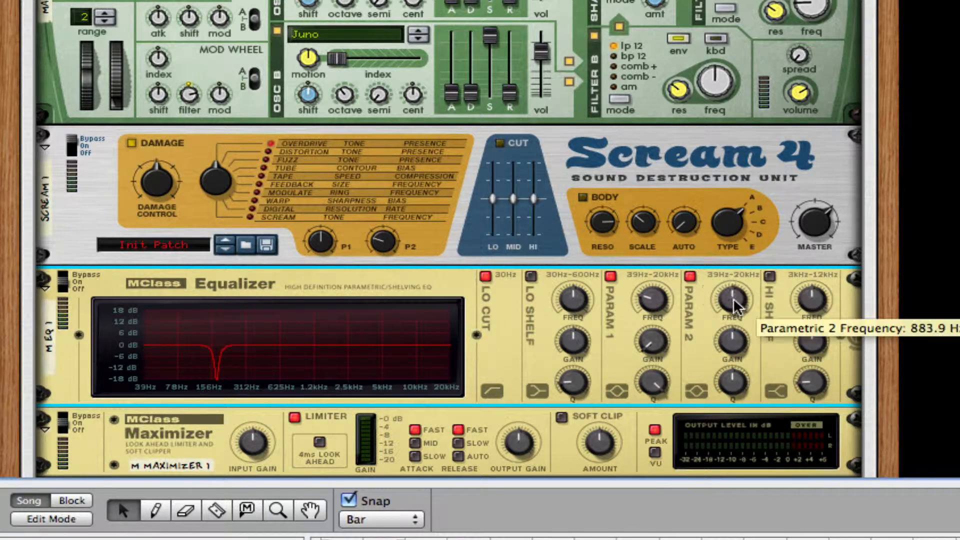
left_click_drag(733, 299, 736, 294)
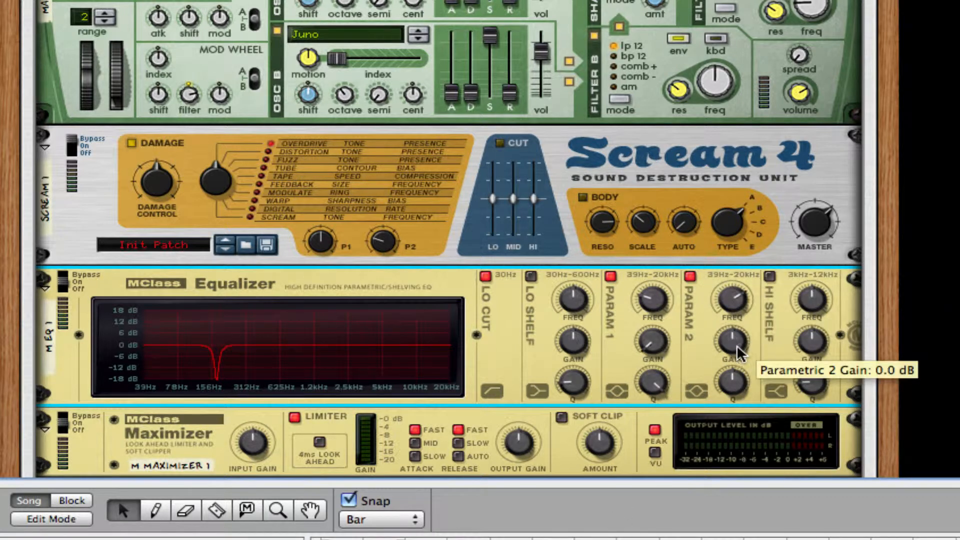
mouse_move(737, 349)
left_mouse_down()
mouse_move(735, 380)
mouse_move(733, 350)
left_mouse_up()
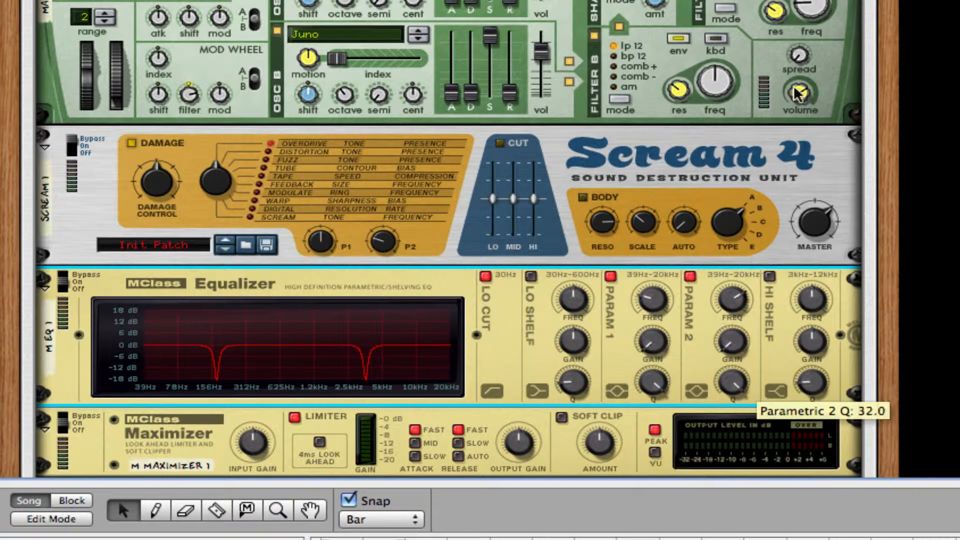
Enable the equalizer's high shelf, lower its frequency and Q to minimum, and set its gain to 2.3 dB
left_click(770, 283)
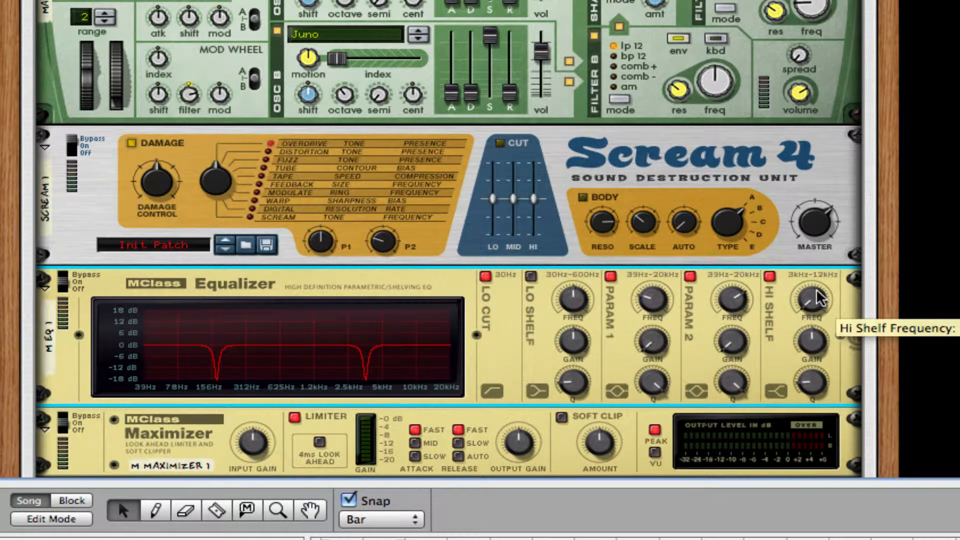
left_click_drag(818, 352, 820, 343)
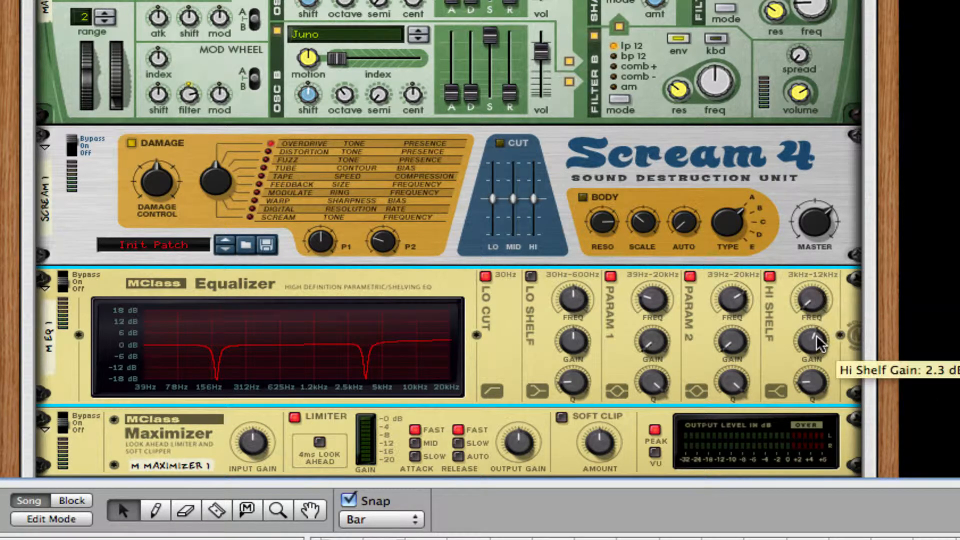
left_click_drag(811, 388, 810, 395)
On the Maximizer, enable soft clip with an amount of 98, set the release to Auto, and switch off the limiter
scroll(602, 276, "down", 5)
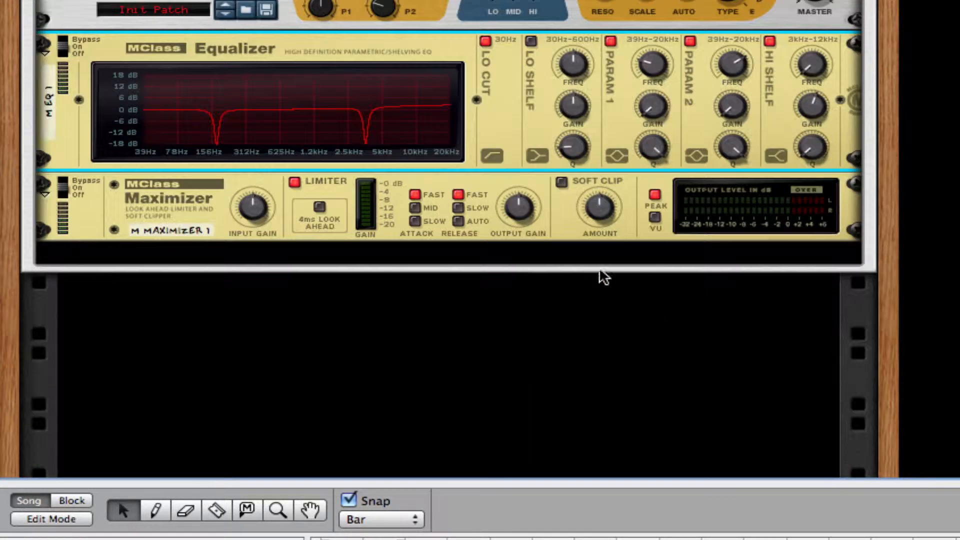
left_click(562, 182)
scroll(580, 275, "up", 5)
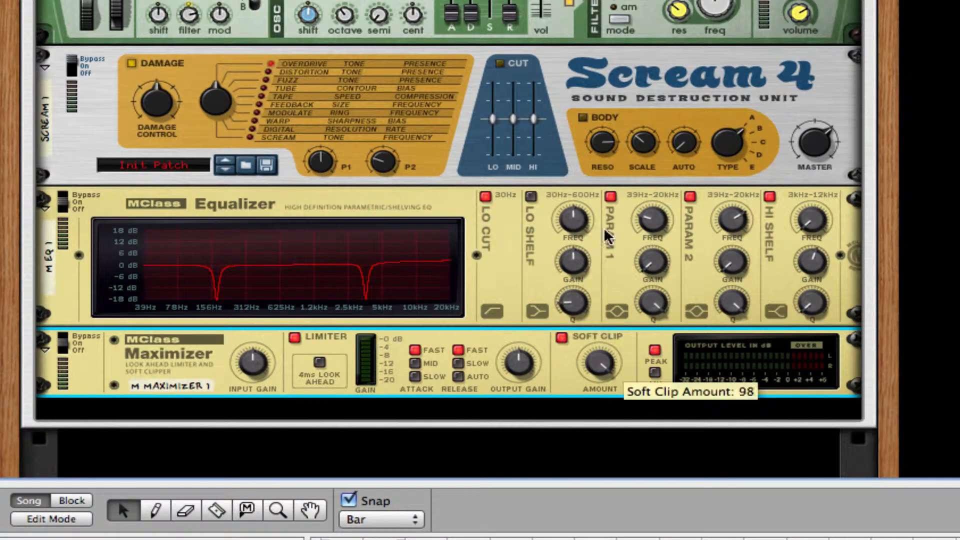
left_click(457, 376)
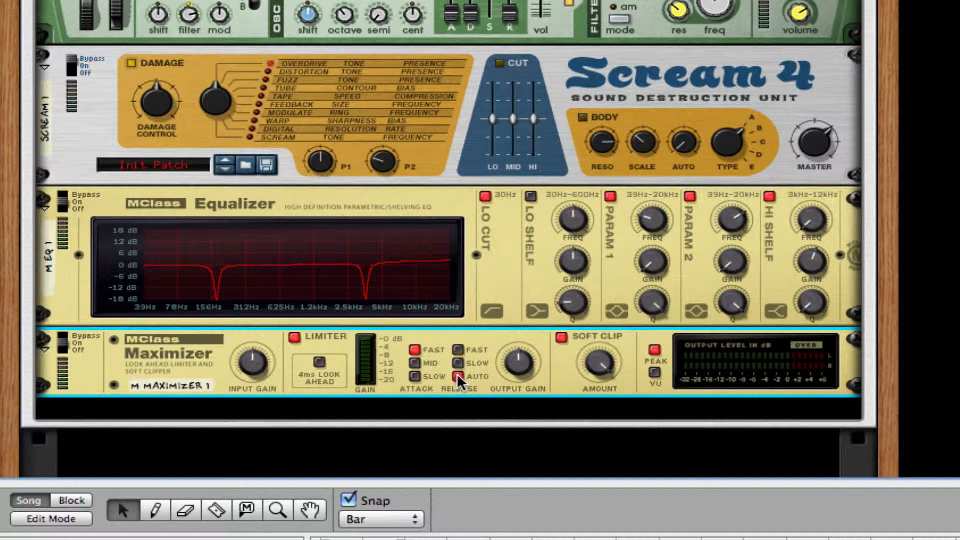
left_click(295, 337)
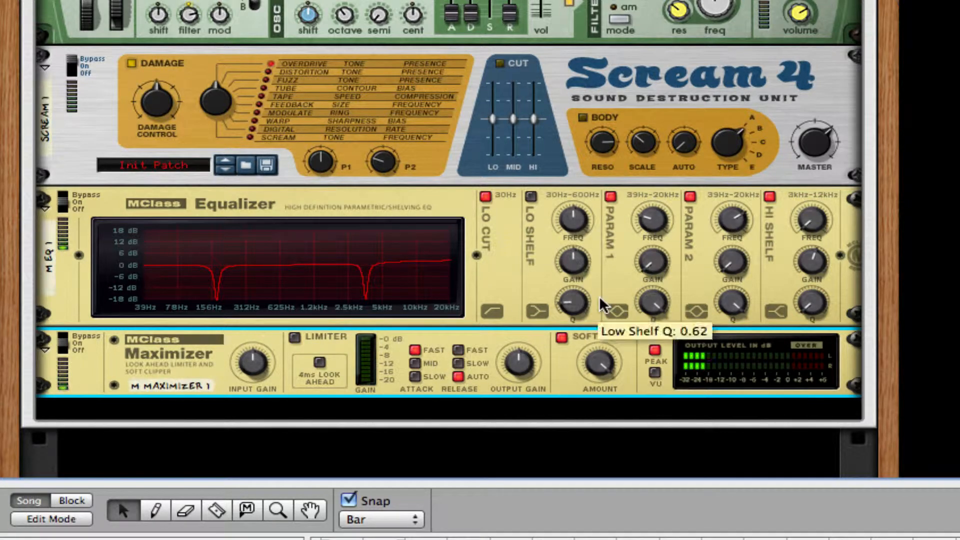
On the Scream 4, lower the damage control, choose the Scream damage type, and raise P1 and P2
scroll(599, 296, "up", 3)
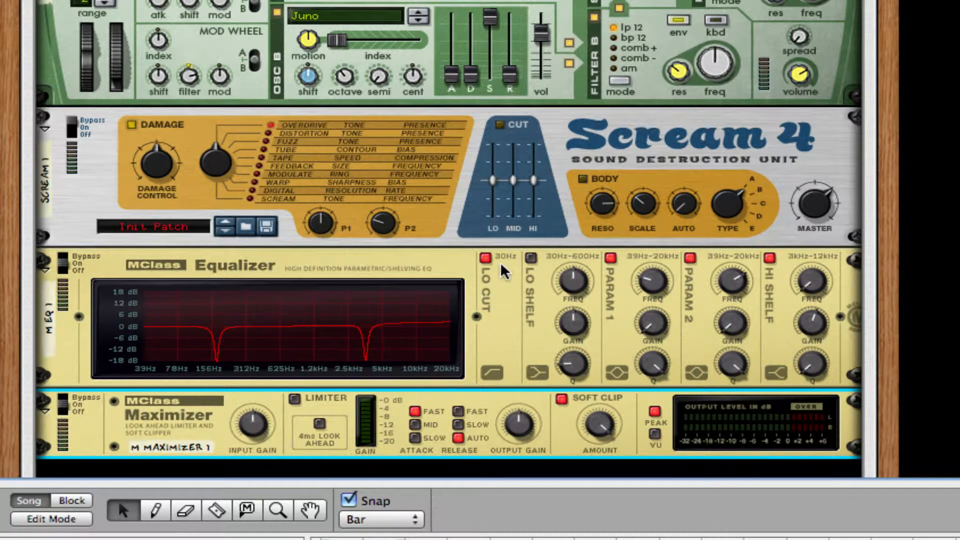
left_click(76, 125)
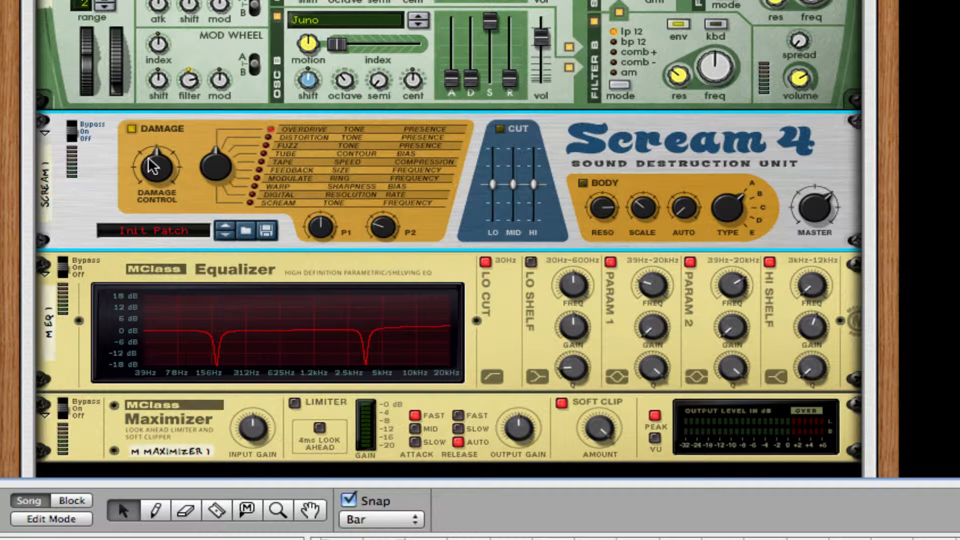
mouse_move(146, 162)
left_mouse_down()
mouse_move(149, 177)
mouse_move(143, 168)
left_mouse_up()
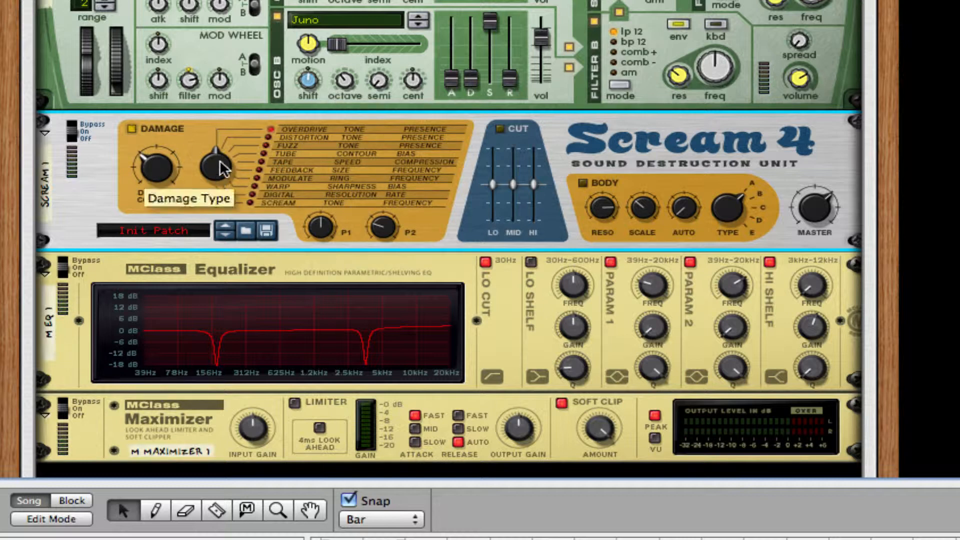
left_click(274, 202)
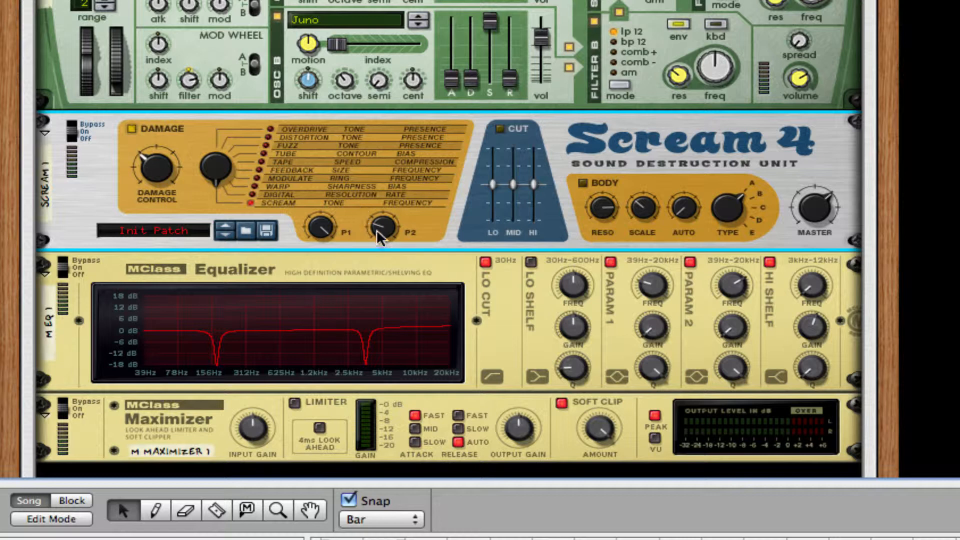
left_click_drag(376, 229, 370, 202)
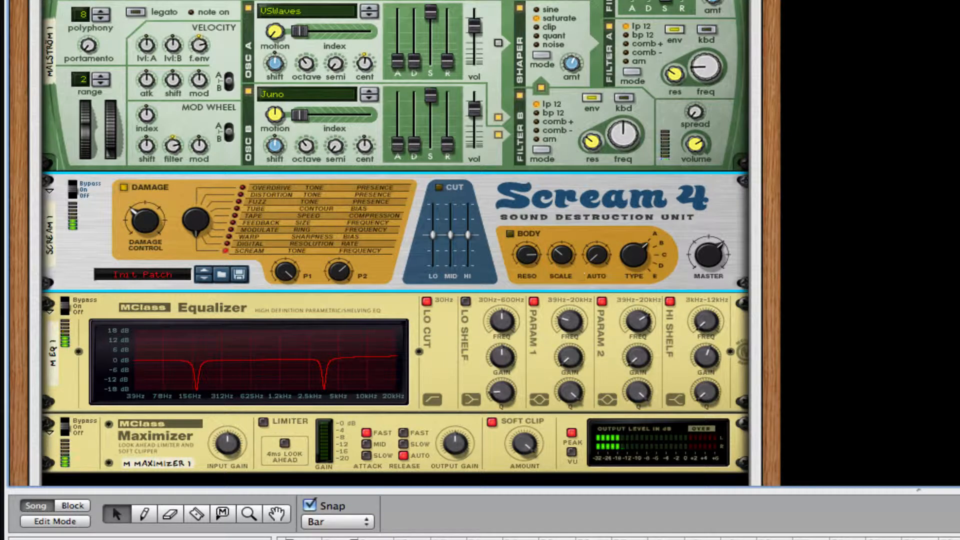
Set Malström filter A to bp 12 and enable keyboard tracking on filters A and B
left_click(625, 34)
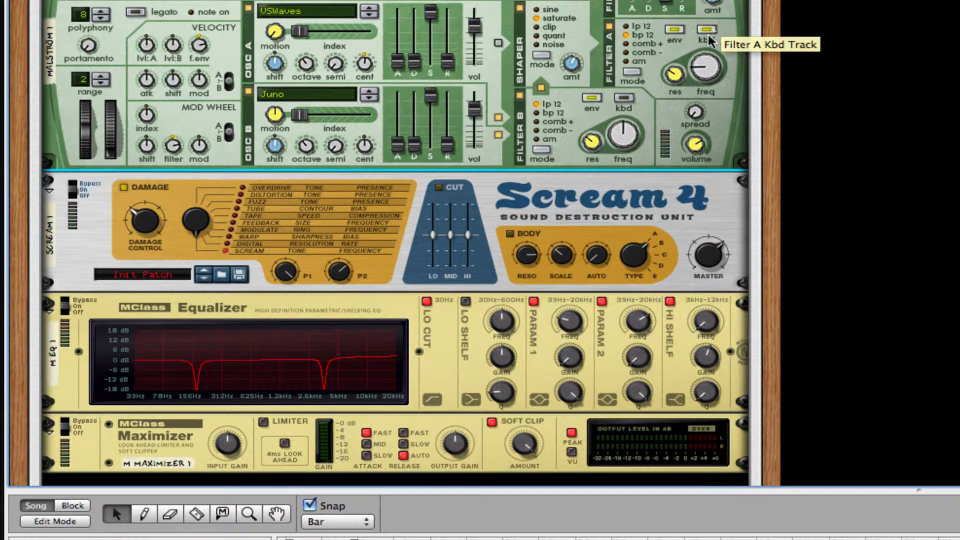
left_click(625, 98)
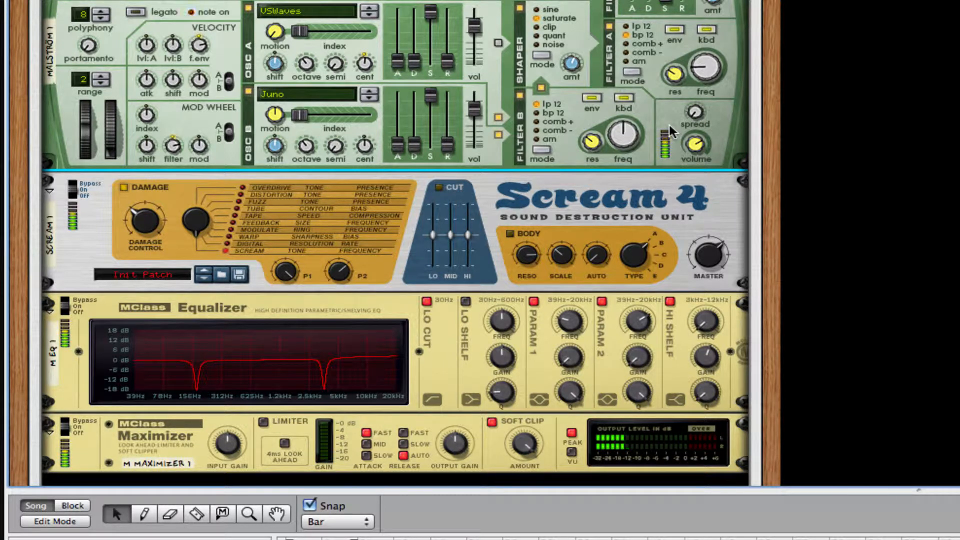
Enable the Scream 4 body section, change its body type, lower resonance and scale, and raise the auto amount
left_click(632, 269)
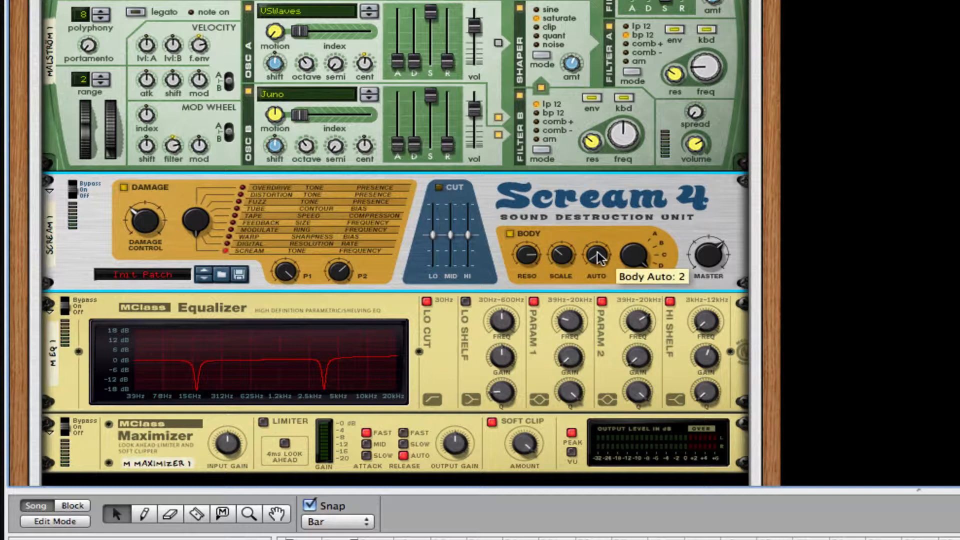
left_click_drag(600, 259, 518, 294)
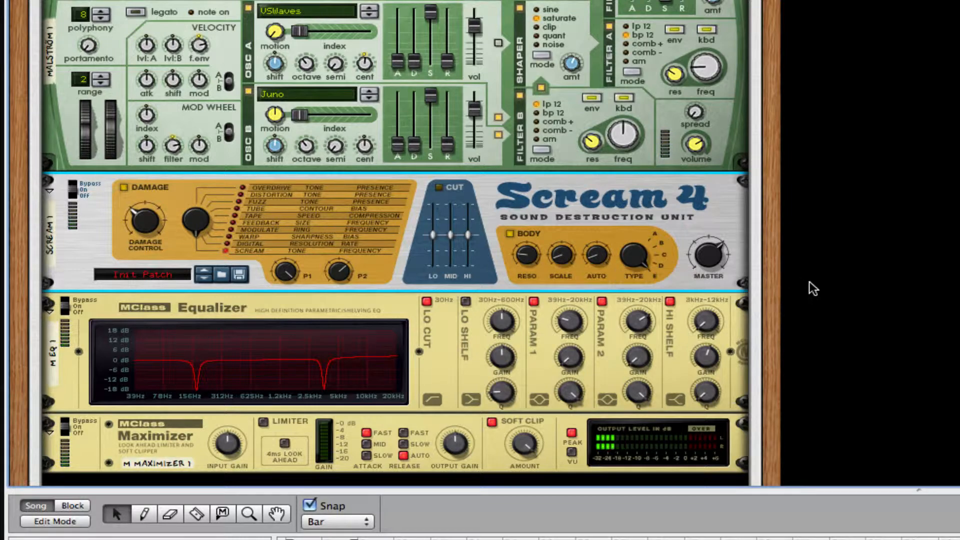
scroll(590, 203, "up", 10)
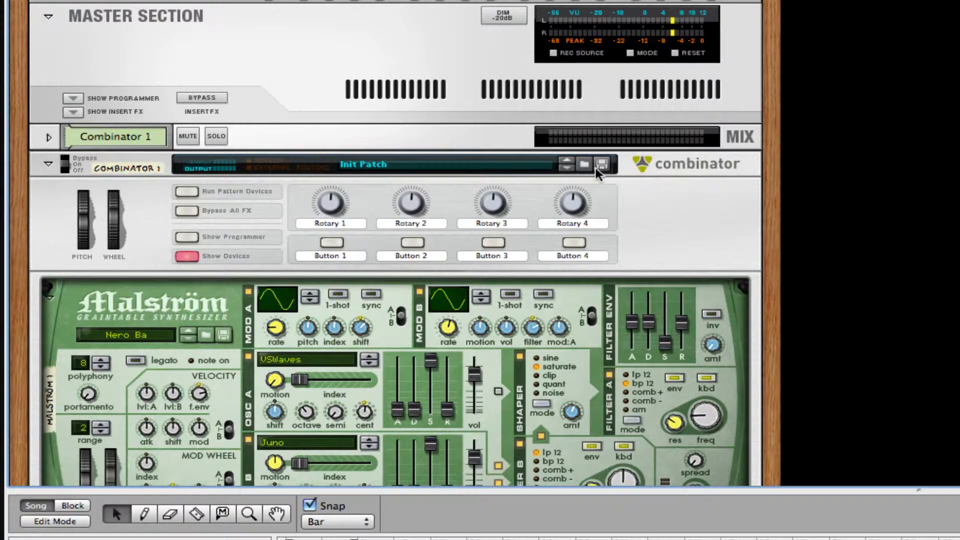
left_click(597, 167)
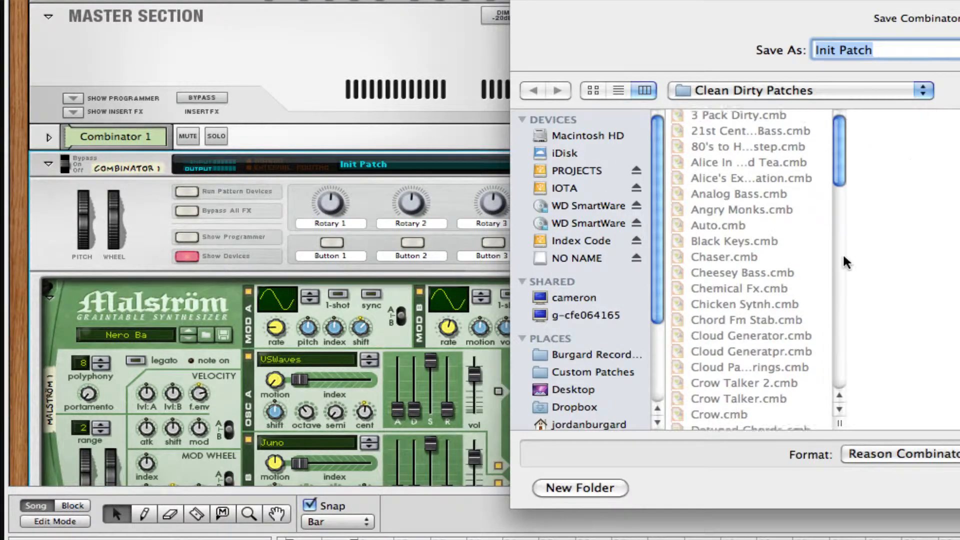
scroll(842, 253, "down", 15)
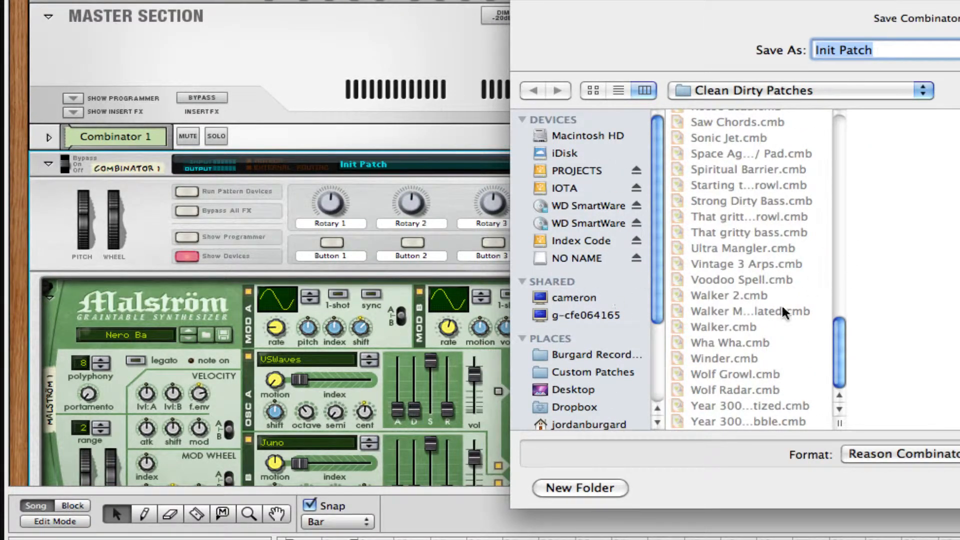
key("Escape")
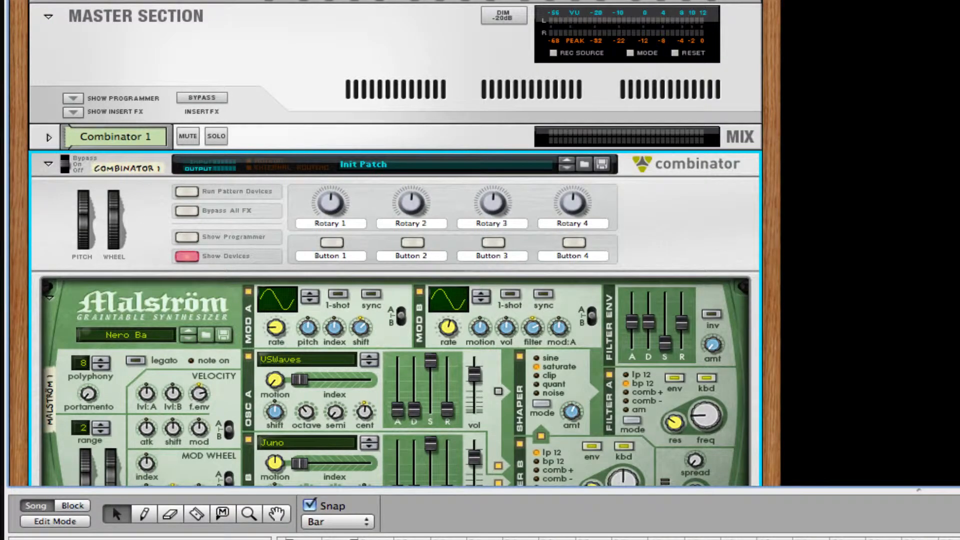
scroll(716, 242, "down", 3)
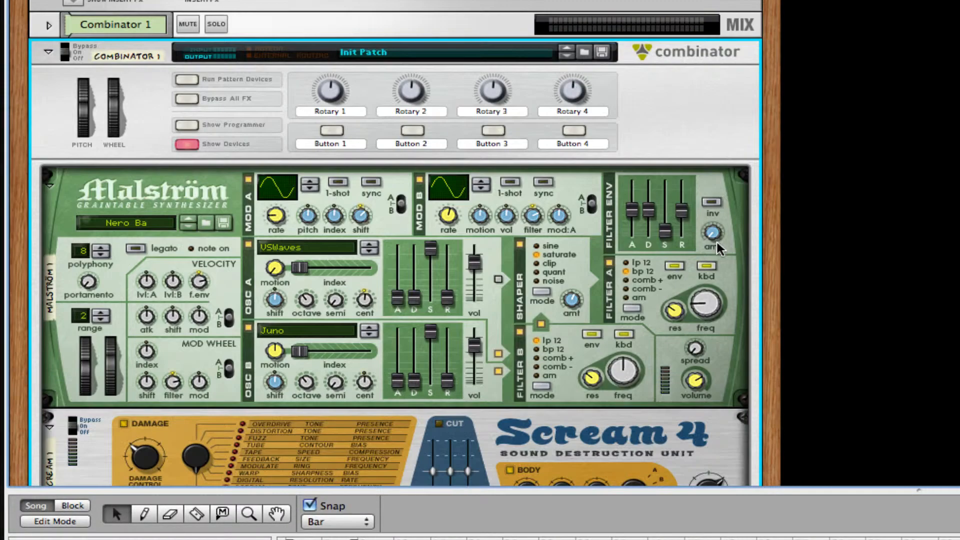
mouse_move(713, 241)
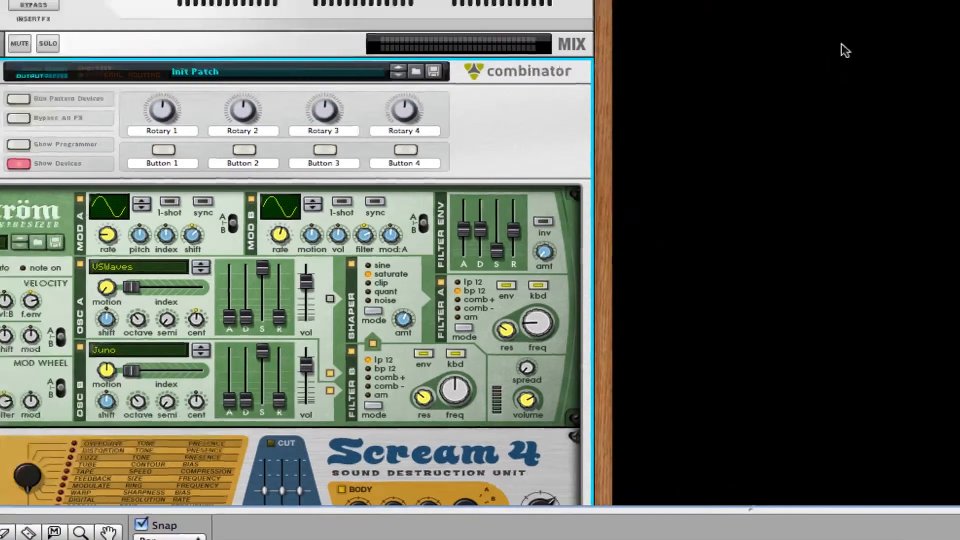
Create a second Combinator in the empty area of the rack
right_click(248, 112)
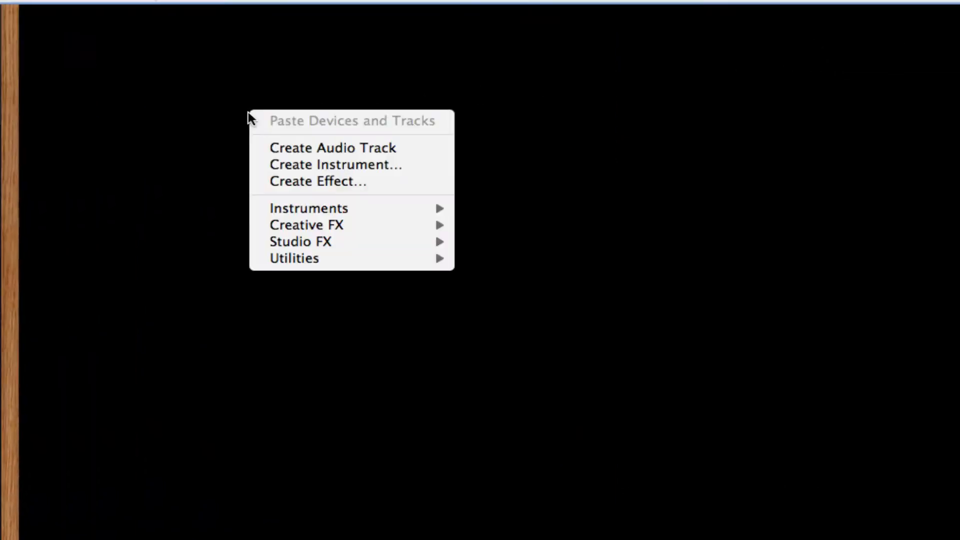
left_click(116, 179)
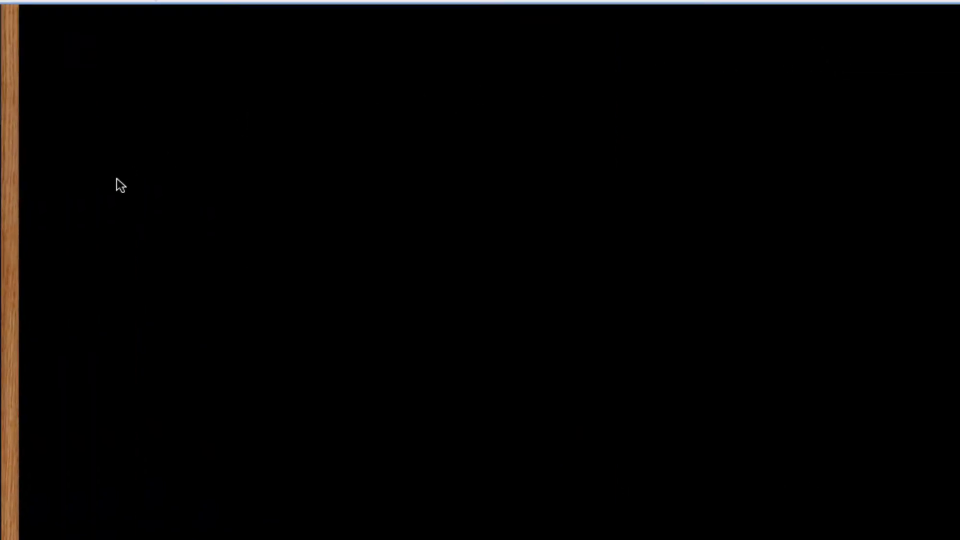
right_click(237, 138)
mouse_move(352, 289)
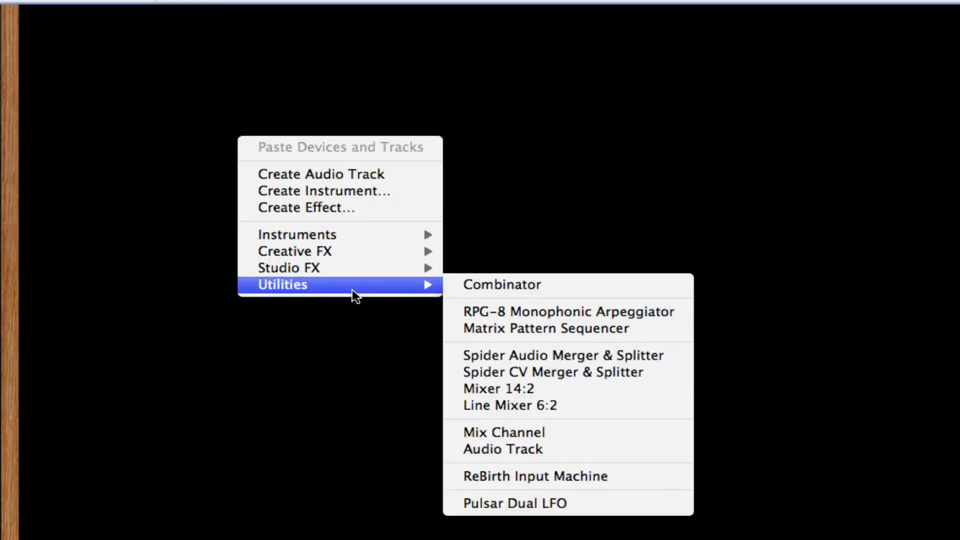
left_click(486, 288)
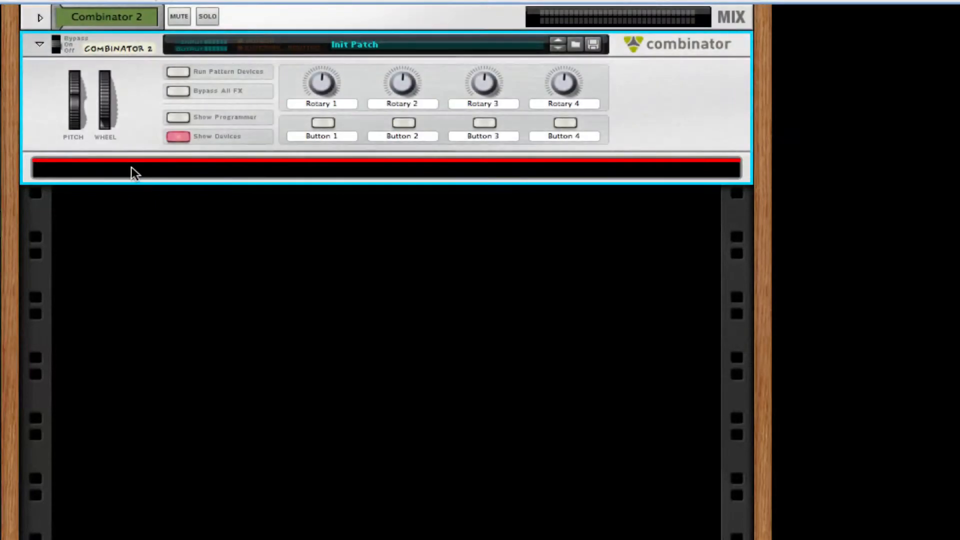
Add a Dr. Octo Rex Loop Player inside the second Combinator
right_click(133, 164)
mouse_move(364, 329)
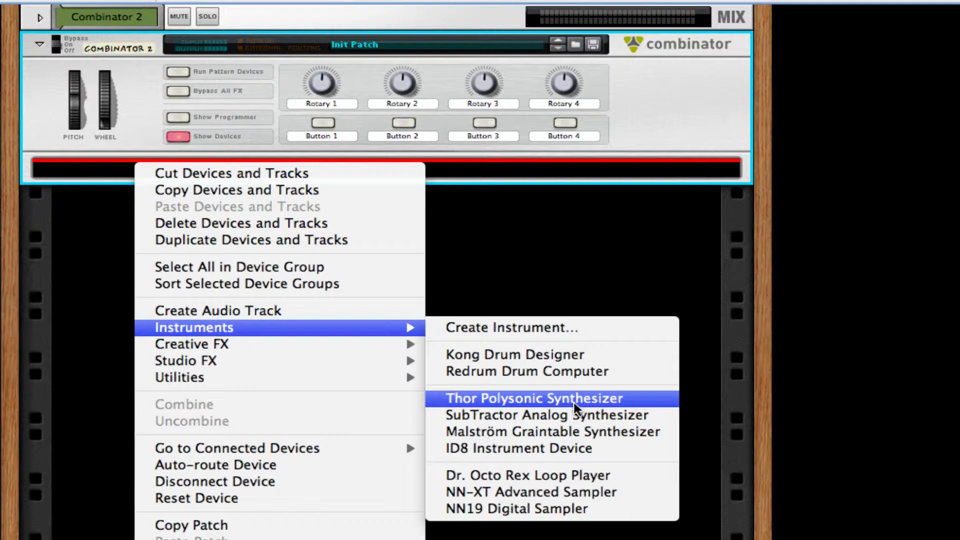
left_click(549, 482)
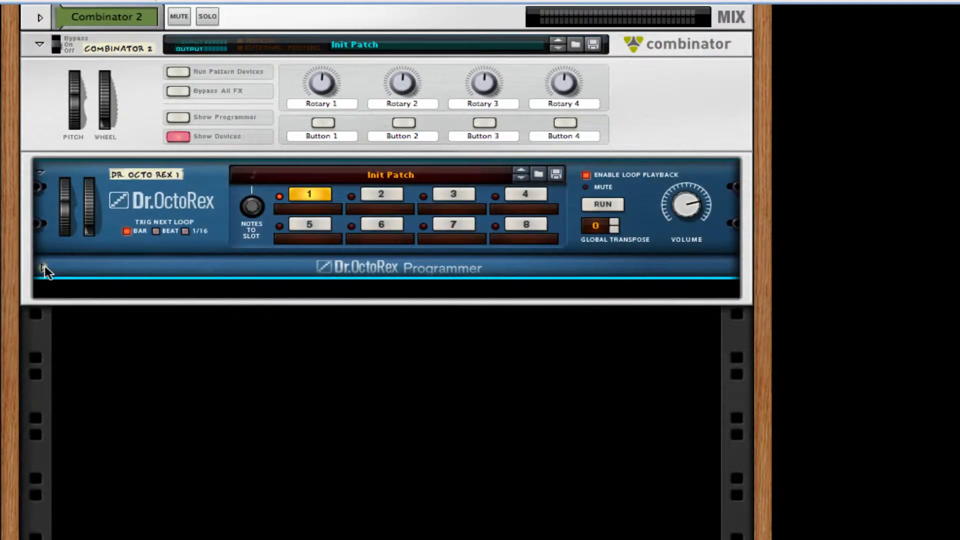
Expand the Dr. Octo Rex programmer and load DbStp07_Mitzelplik_140.rx2 from the Factory Sound Bank's Dr Rex Drum Loops Dubstep folder into slot 1
left_click(43, 269)
left_click(96, 298)
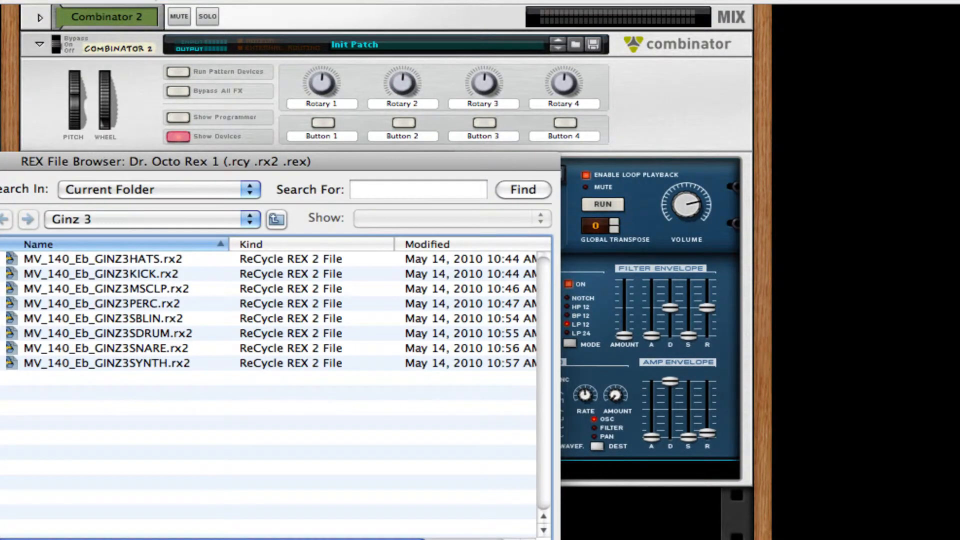
left_click(28, 288)
left_click(111, 280)
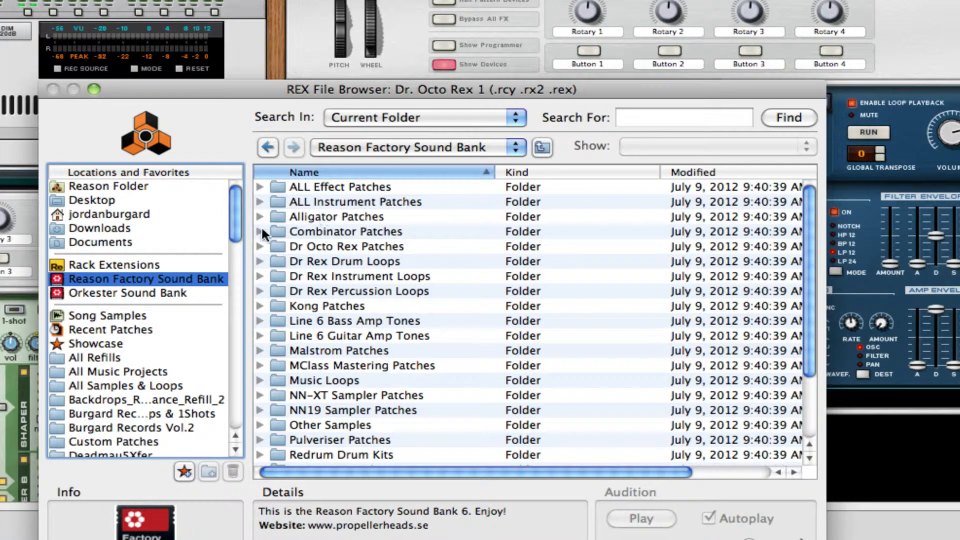
left_click(260, 264)
scroll(405, 319, "down", 5)
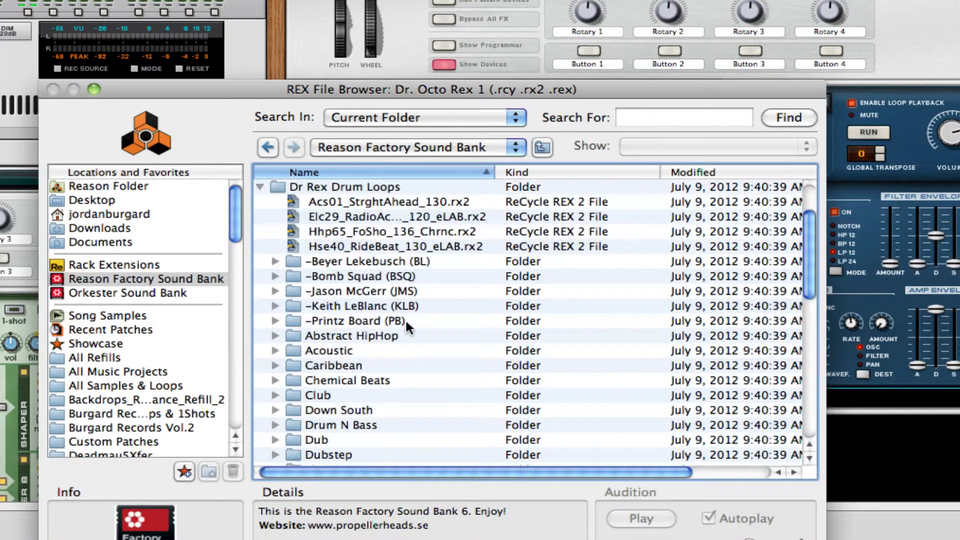
left_click(274, 339)
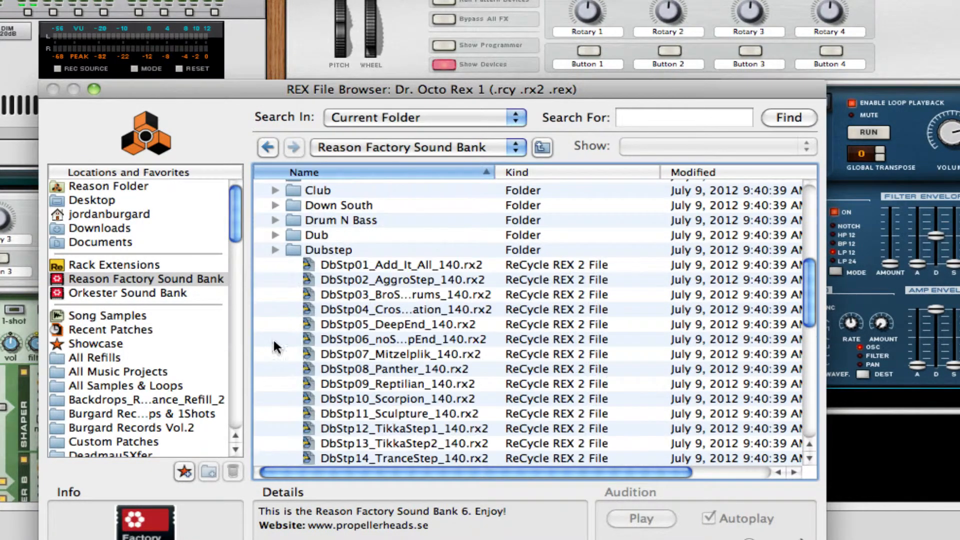
left_click(456, 355)
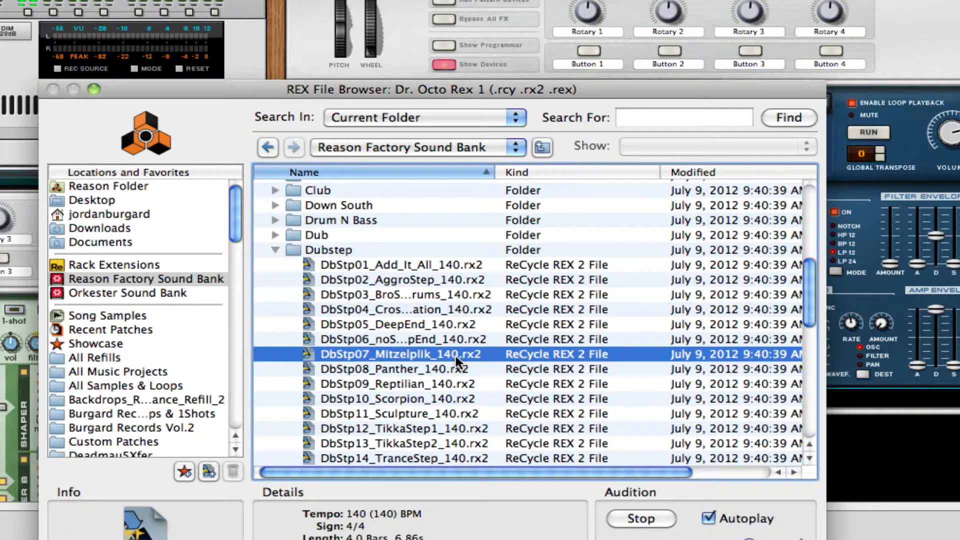
key("Return")
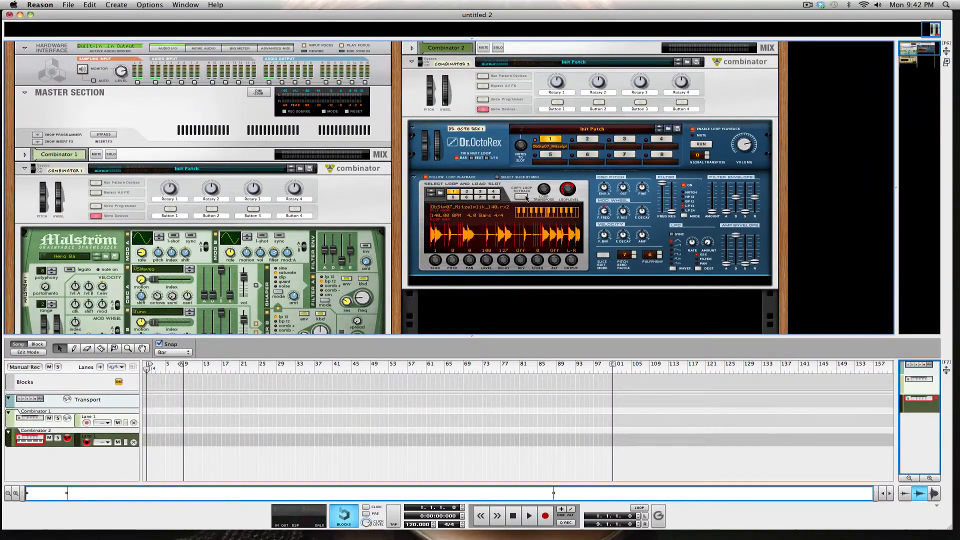
Copy the Dr. Octo Rex loop to its sequencer track and disable the device's own loop playback
left_click(521, 196)
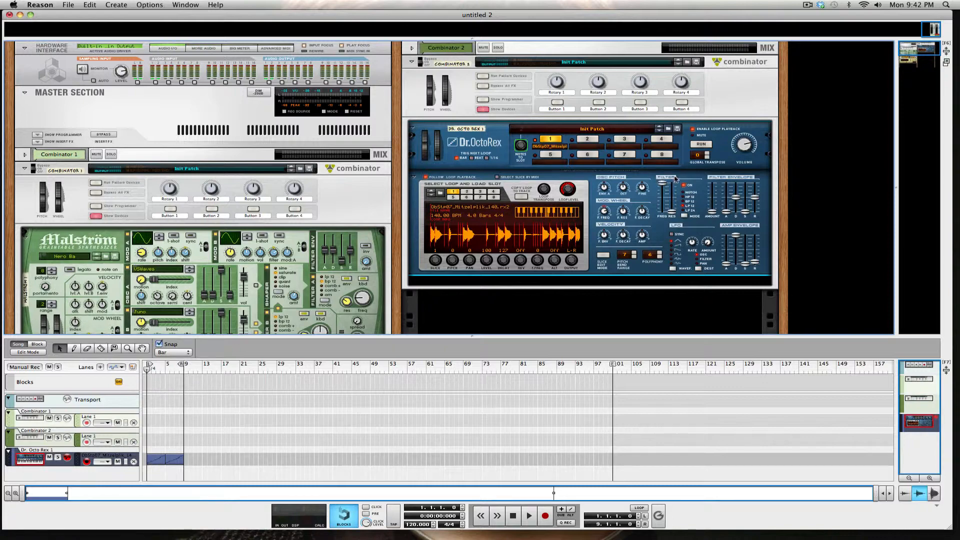
left_click(691, 130)
Play the drum loop while raising the song tempo to 144 BPM, and stop playback
left_click(529, 515)
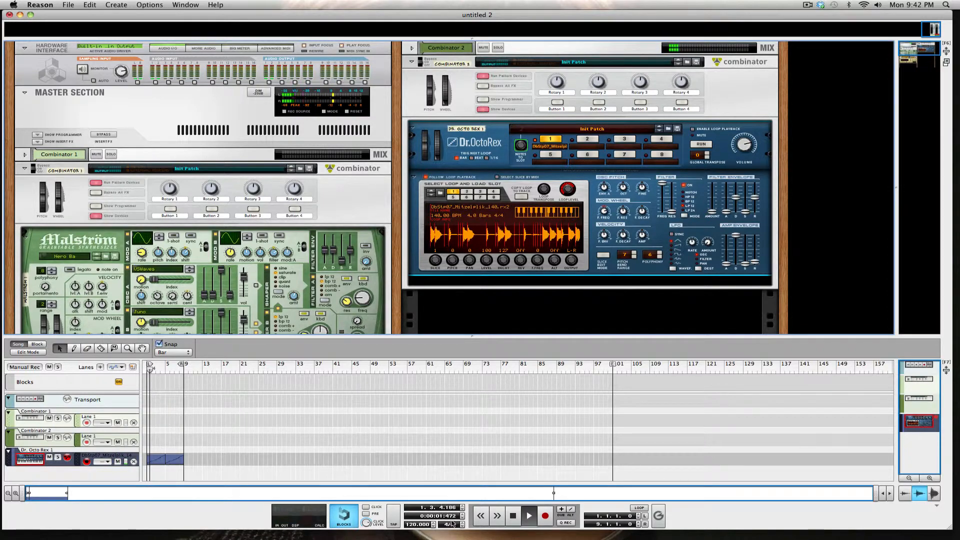
left_click(433, 522)
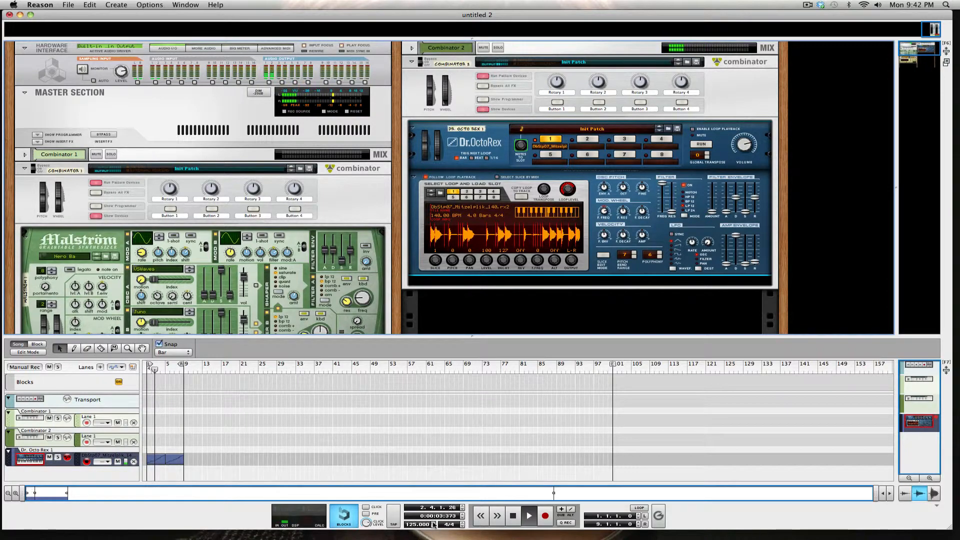
left_click(433, 522)
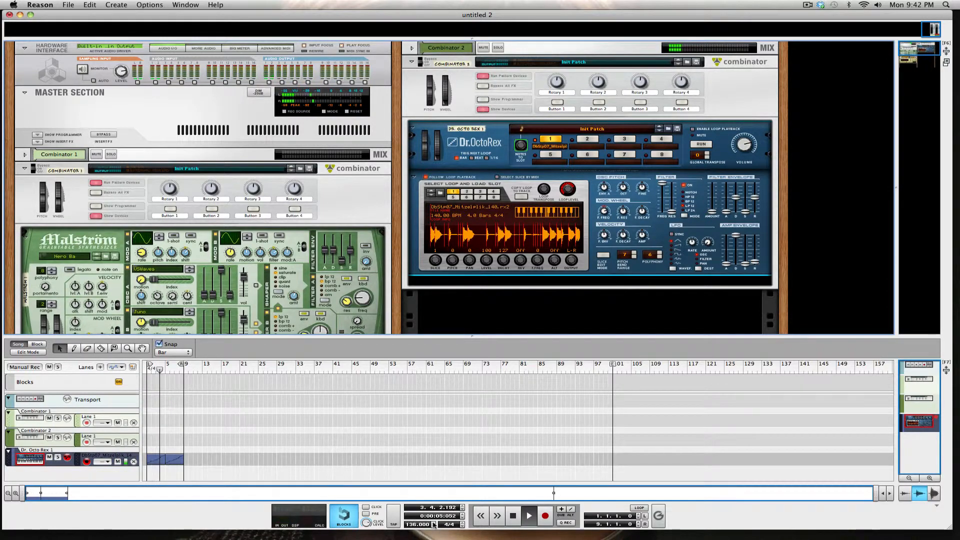
left_click(433, 523)
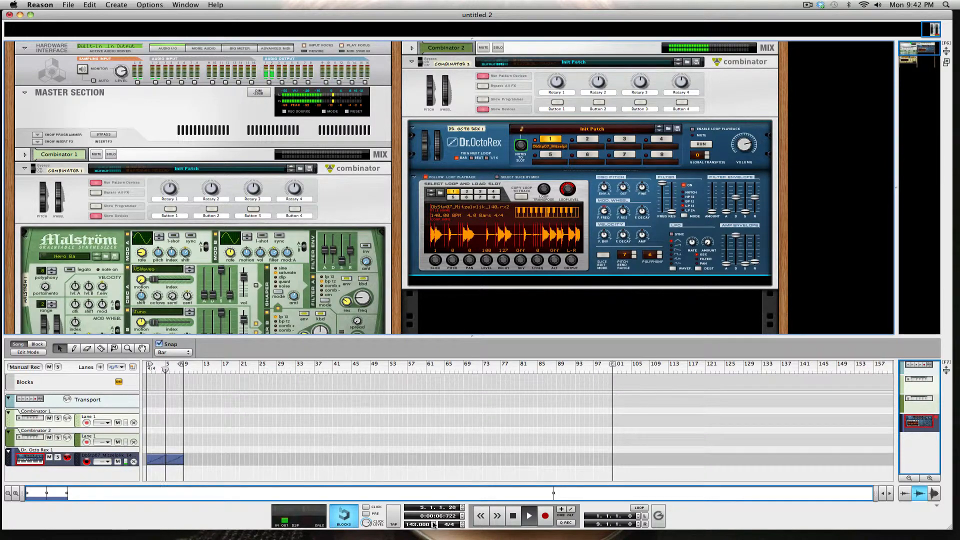
left_click(433, 523)
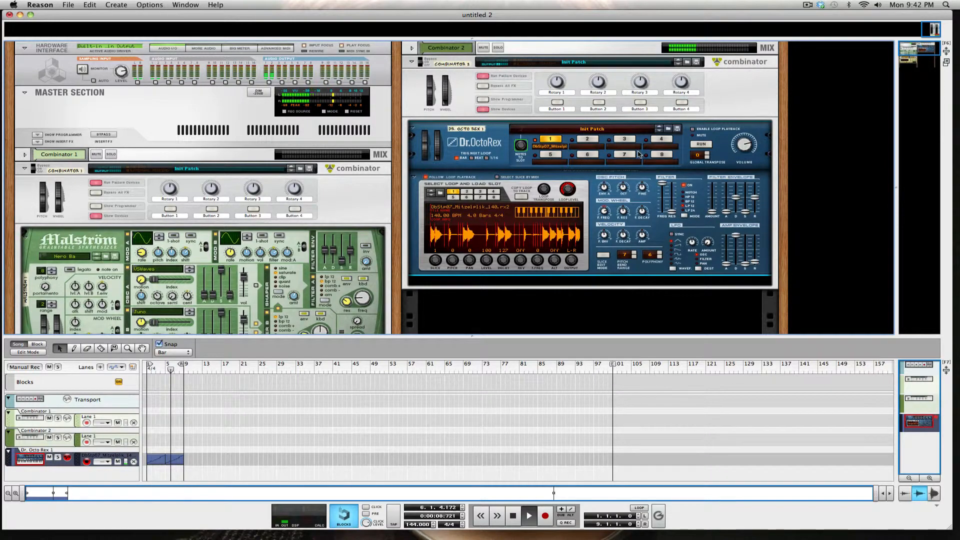
key("space")
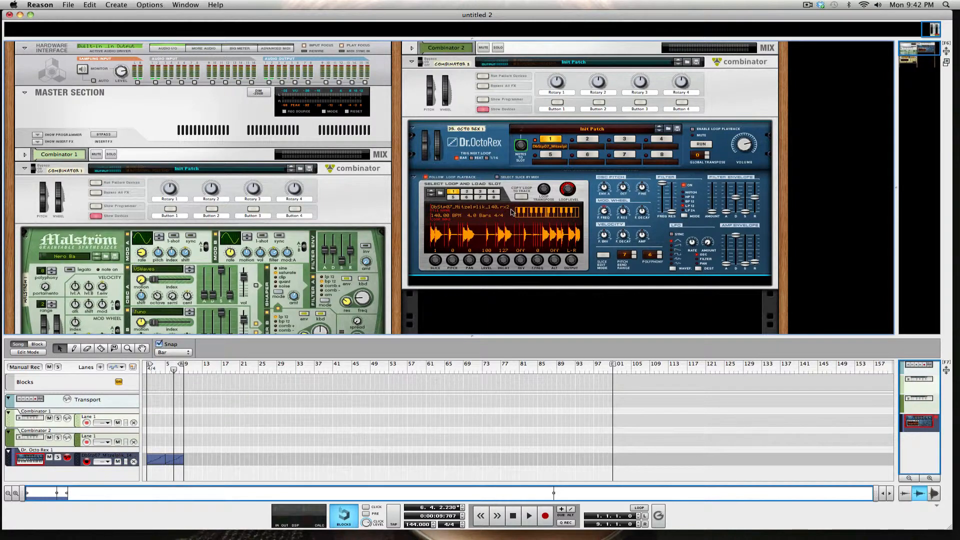
Add a Softube Saturation Knob below the Dr. Octo Rex in the second Combinator and apply a small amount of saturation
right_click(577, 269)
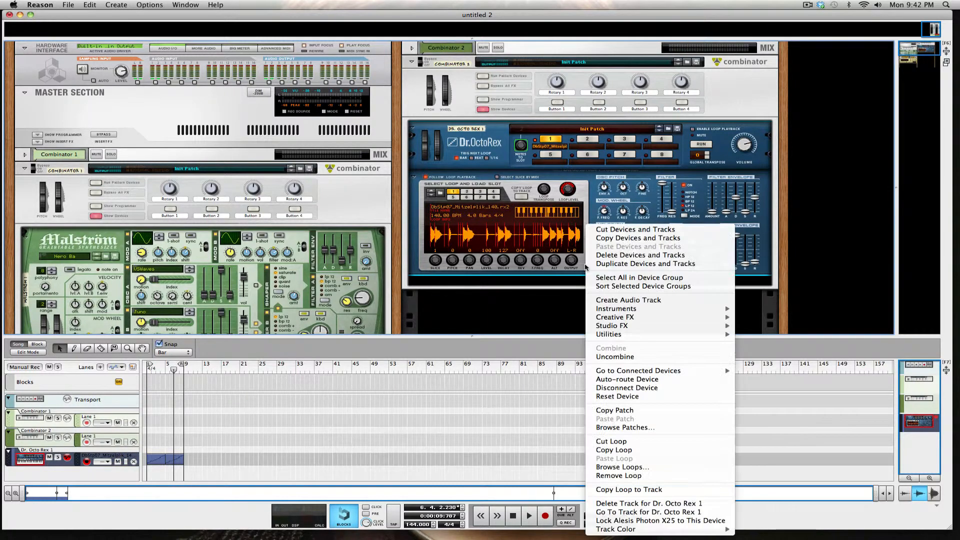
mouse_move(707, 325)
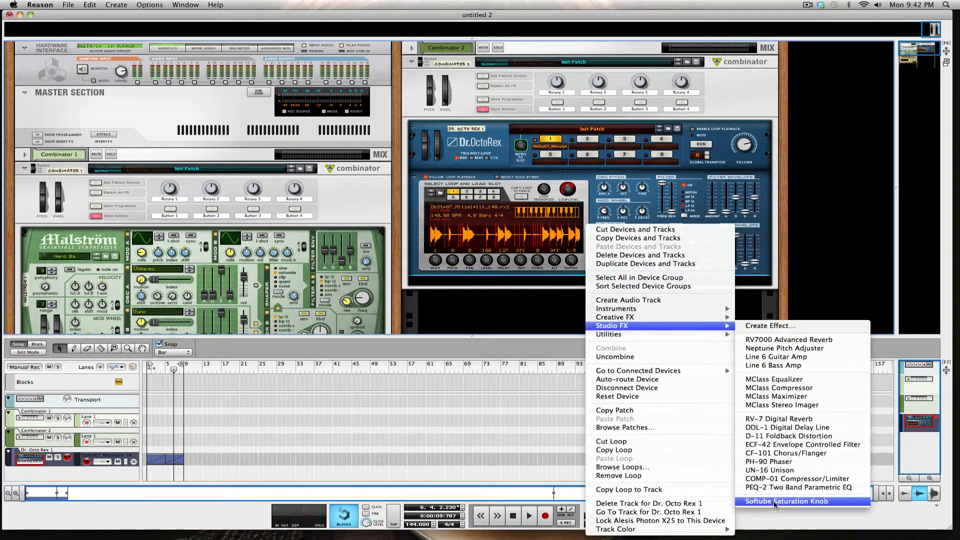
left_click(799, 500)
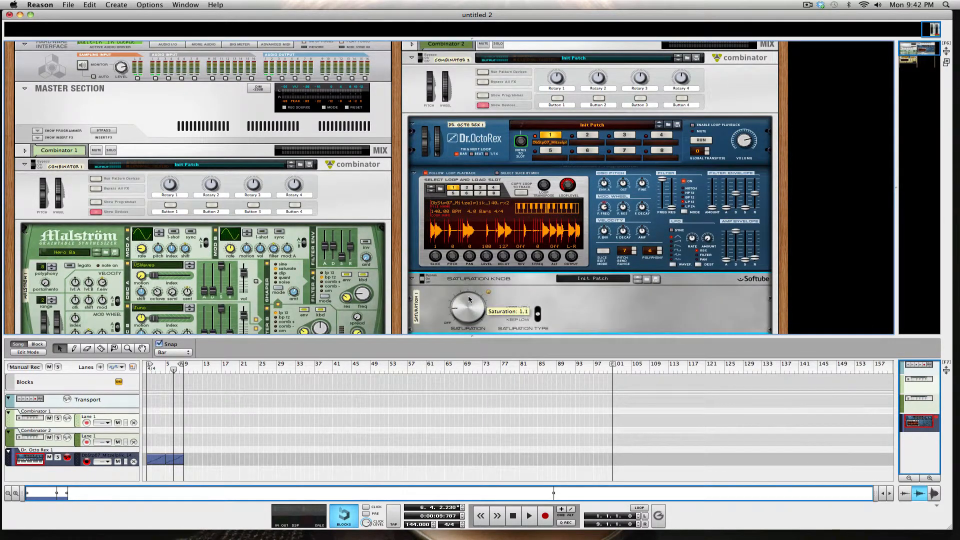
left_click(539, 316)
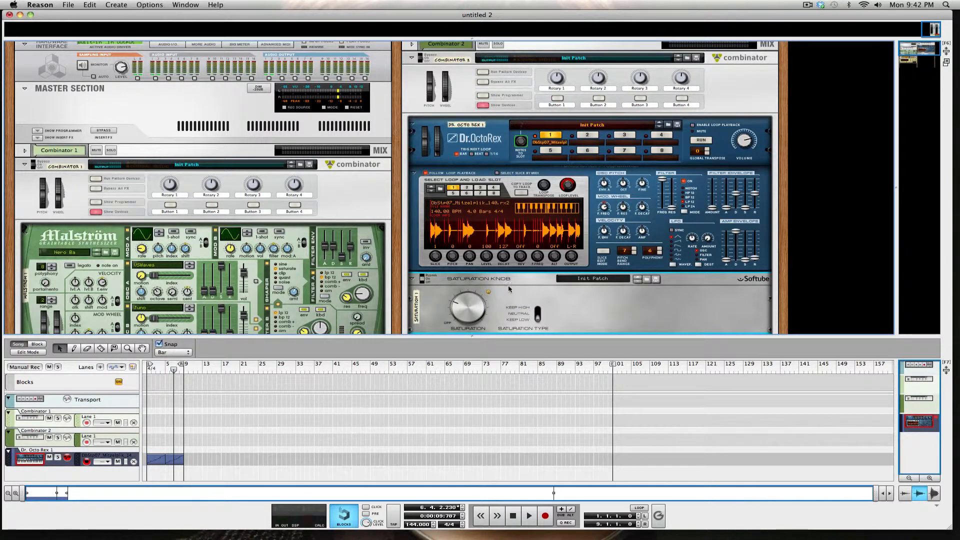
scroll(542, 229, "down", 1)
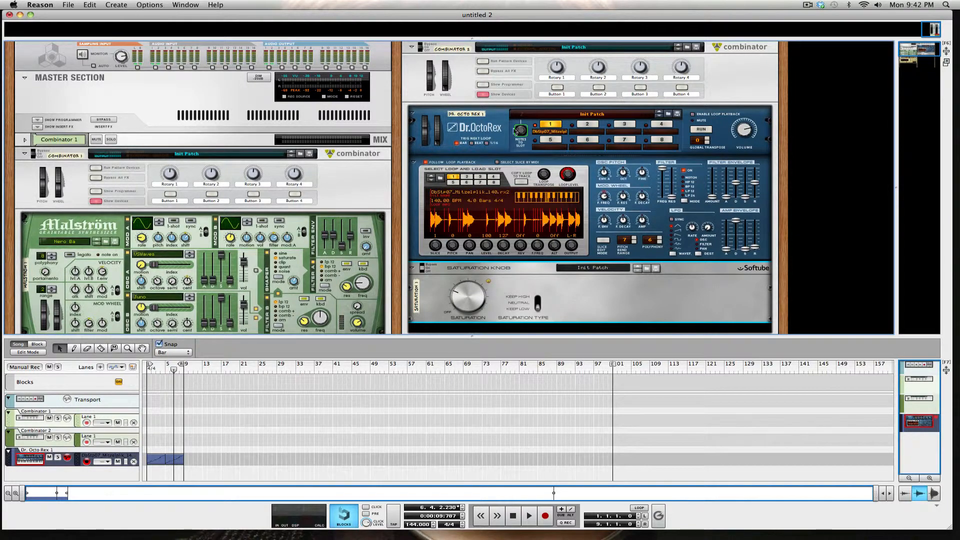
Expand the Combinator 2 mix channel, show its insert effects, and add an RV7000 Advanced Reverb there
scroll(542, 230, "up", 2)
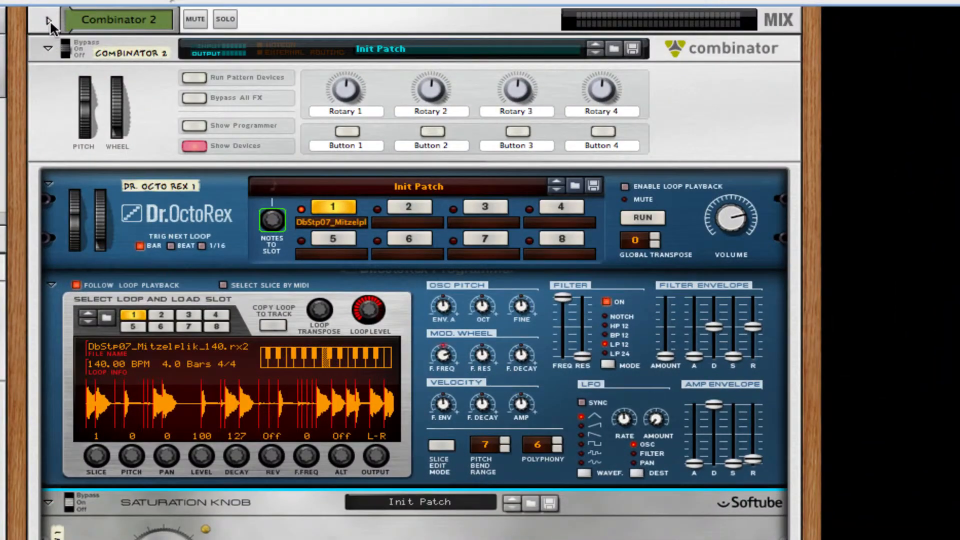
left_click(49, 20)
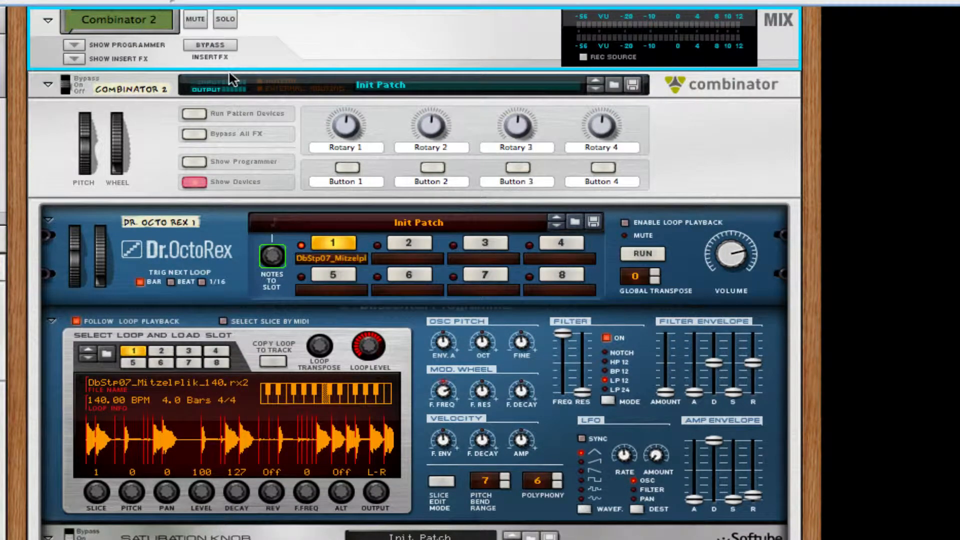
left_click(72, 59)
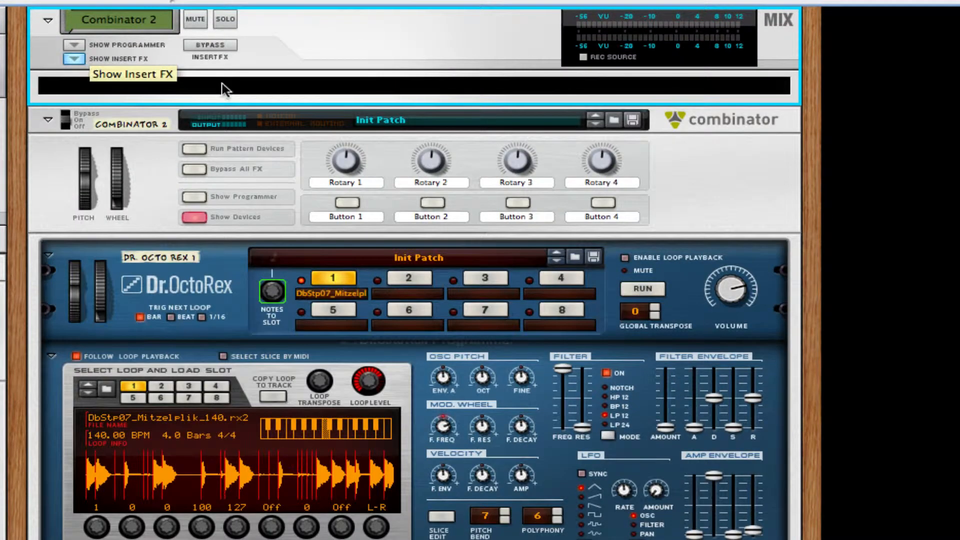
right_click(110, 86)
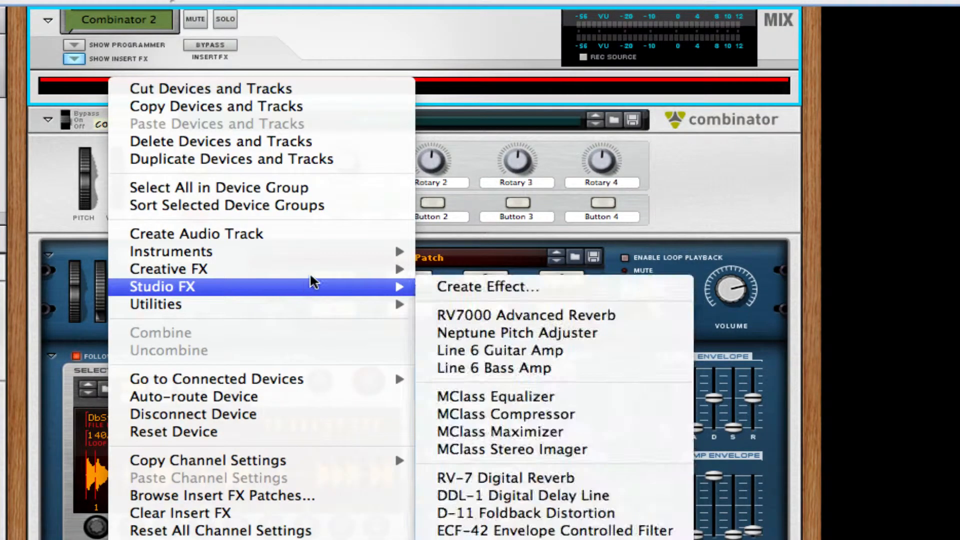
mouse_move(315, 292)
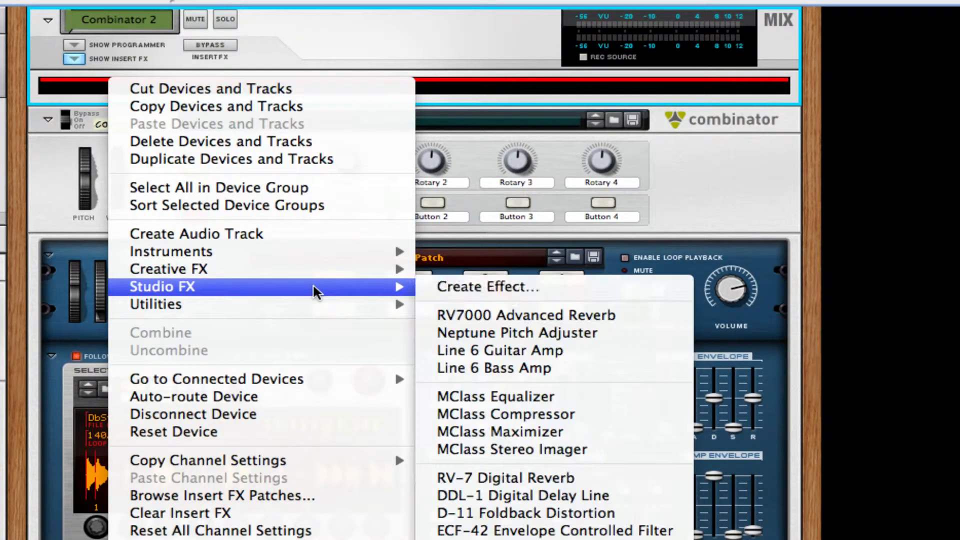
left_click(509, 314)
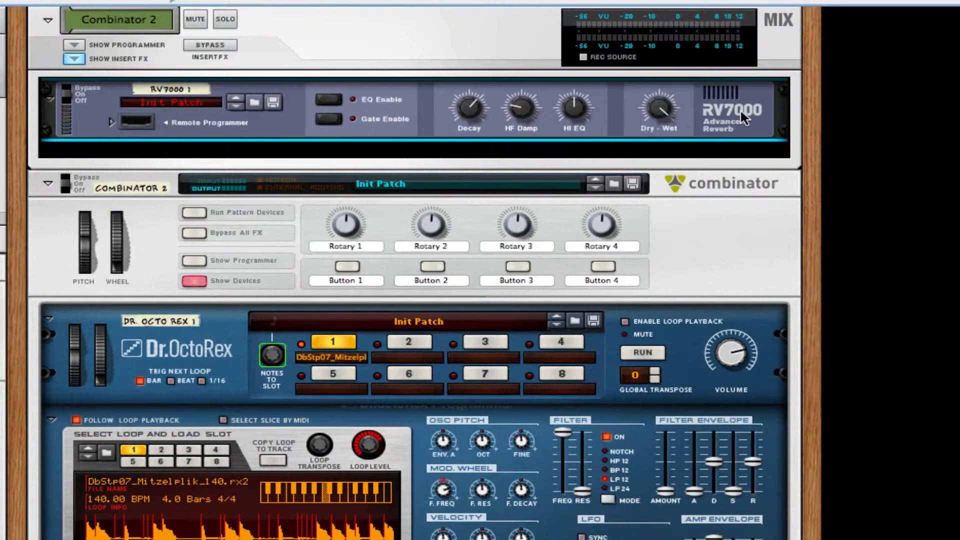
Turn the RV7000's dry/wet mix fully dry and open the Combinator 2 channel's insert-effect modulation routing for RV7000 1
left_click_drag(667, 103, 562, 268)
left_click(75, 44)
left_click(440, 104)
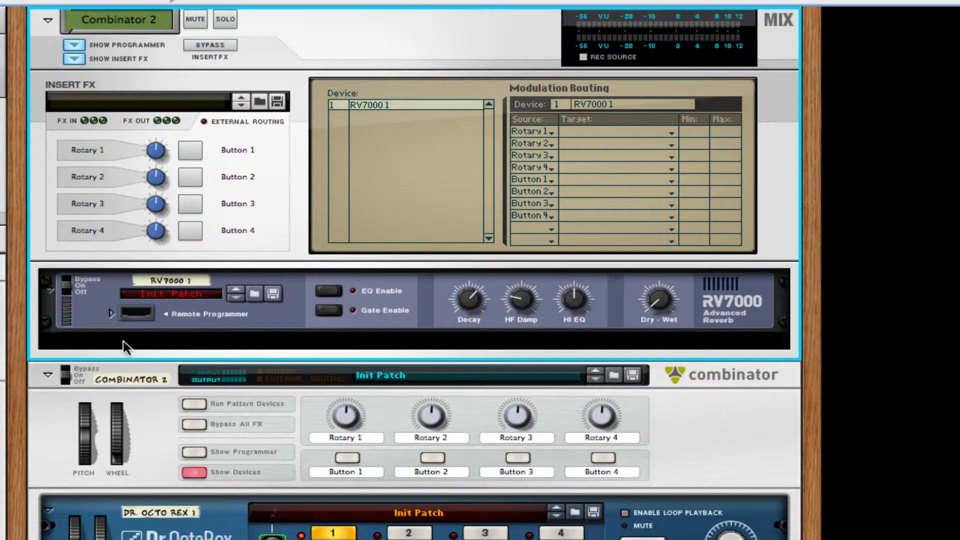
Hide Combinator 2's programmer and devices, and set the RV7000 reverb decay to 64
left_click(194, 452)
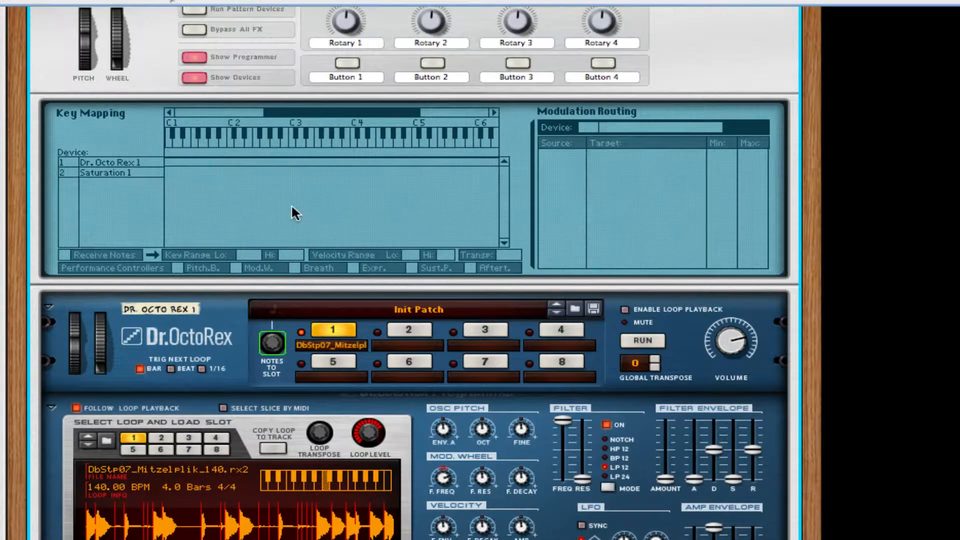
scroll(287, 265, "up", 5)
left_click(189, 361)
left_click(191, 380)
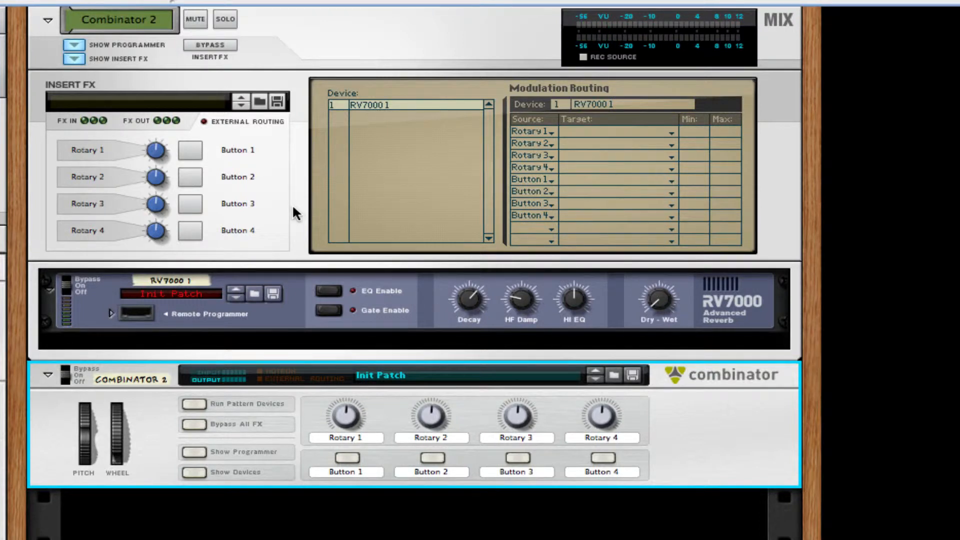
left_click_drag(483, 292, 478, 304)
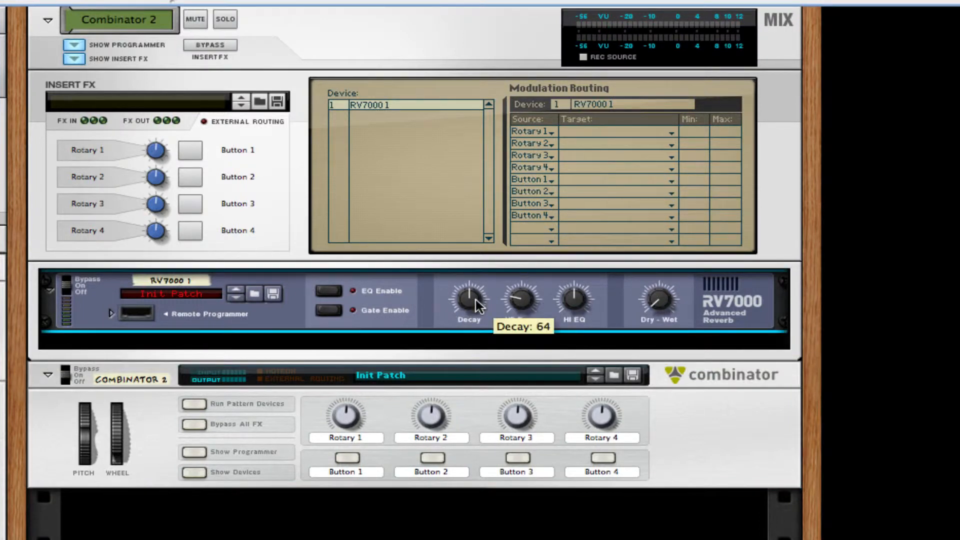
Assign insert-effect Rotary 1 to the RV7000's master Dry/Wet parameter
left_click(598, 129)
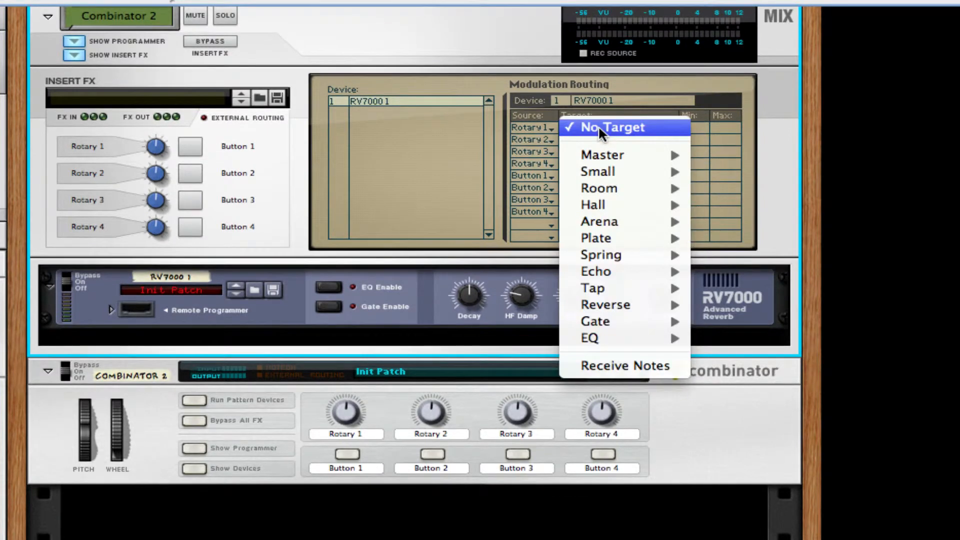
left_click(598, 128)
left_click(605, 125)
mouse_move(635, 157)
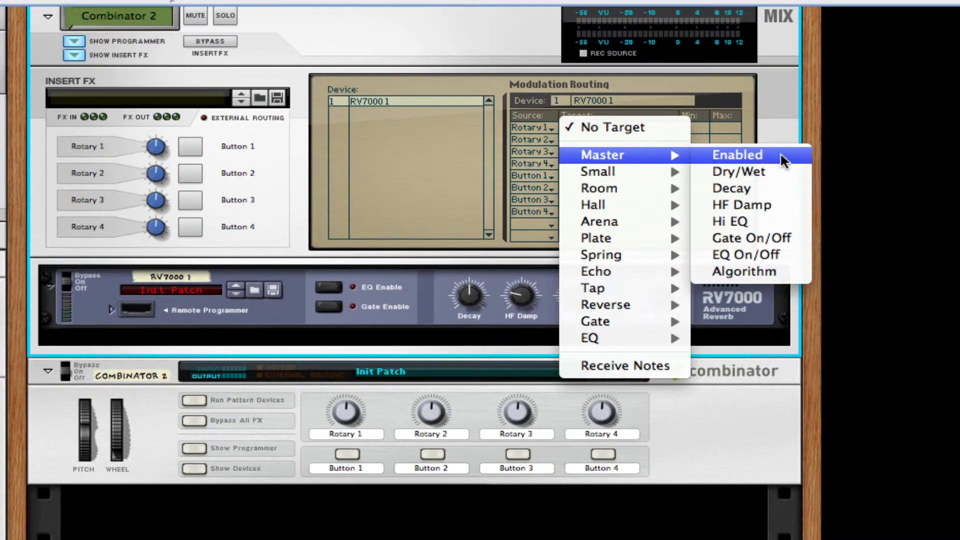
left_click(771, 173)
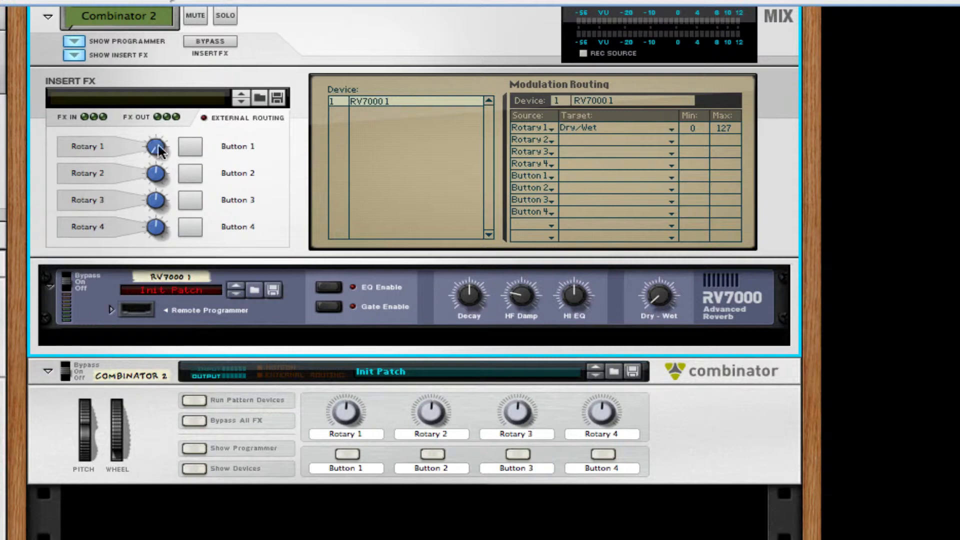
Assign insert-effect Button 1 to the RV7000's master Enabled parameter
left_click(595, 176)
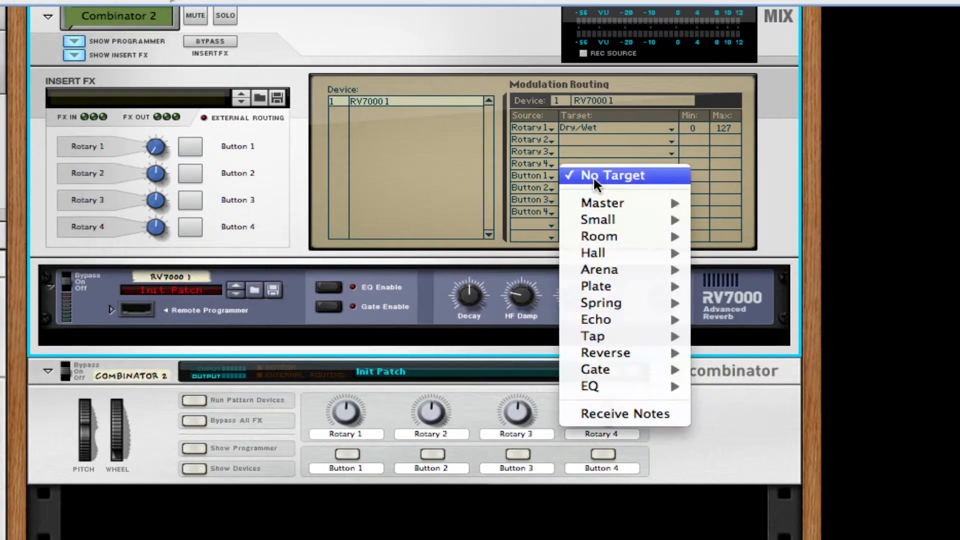
mouse_move(641, 203)
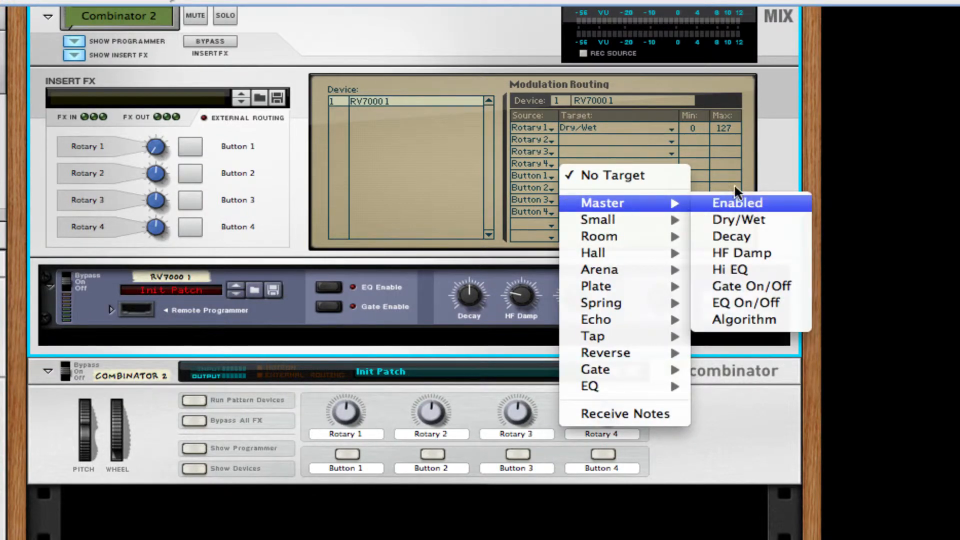
left_click(749, 203)
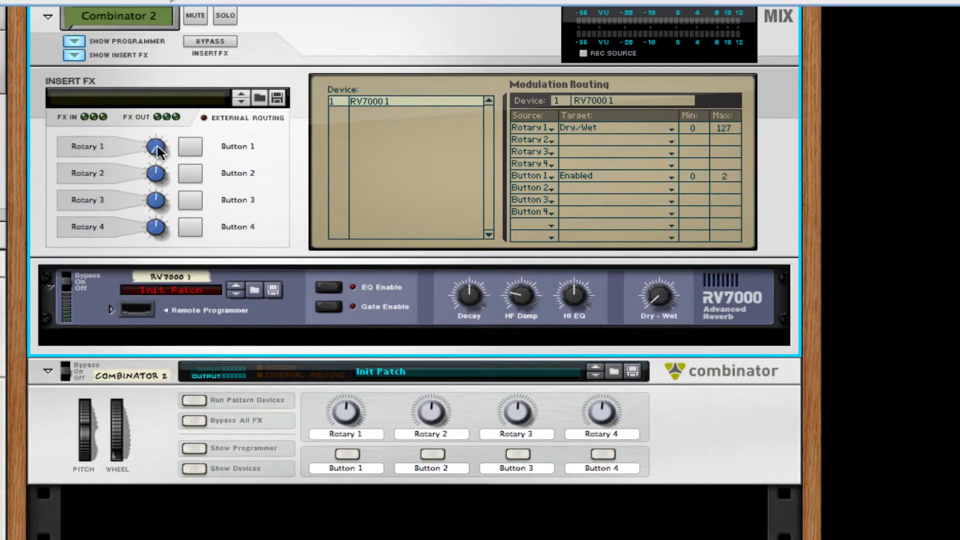
Switch on Button 1 and sweep Rotary 1 to fully wet to test the reverb assignments, checking the rack's rear cabling
mouse_move(157, 144)
left_mouse_down()
mouse_move(155, 119)
mouse_move(160, 131)
mouse_move(165, 113)
mouse_move(158, 154)
left_mouse_up()
left_click(190, 146)
scroll(158, 144, "up", 6)
key("Tab")
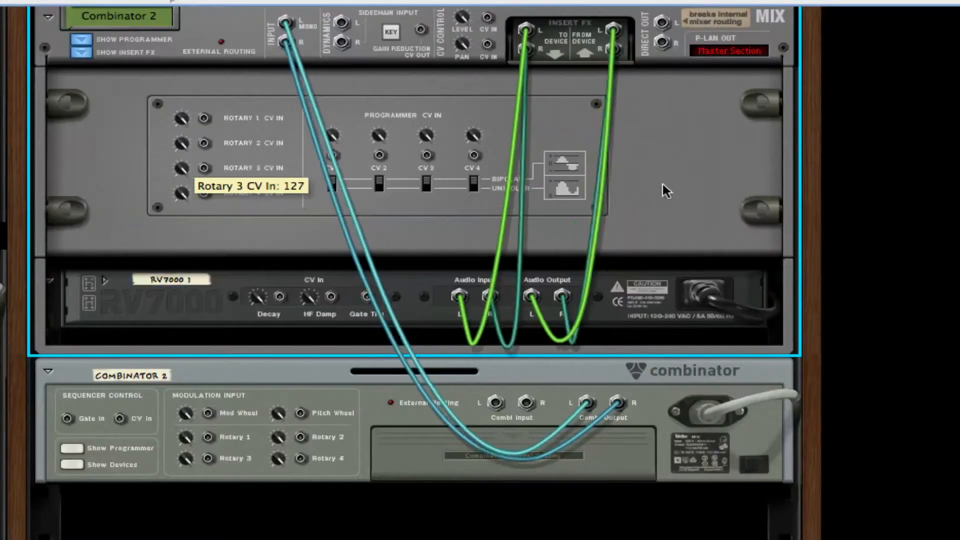
key("Tab")
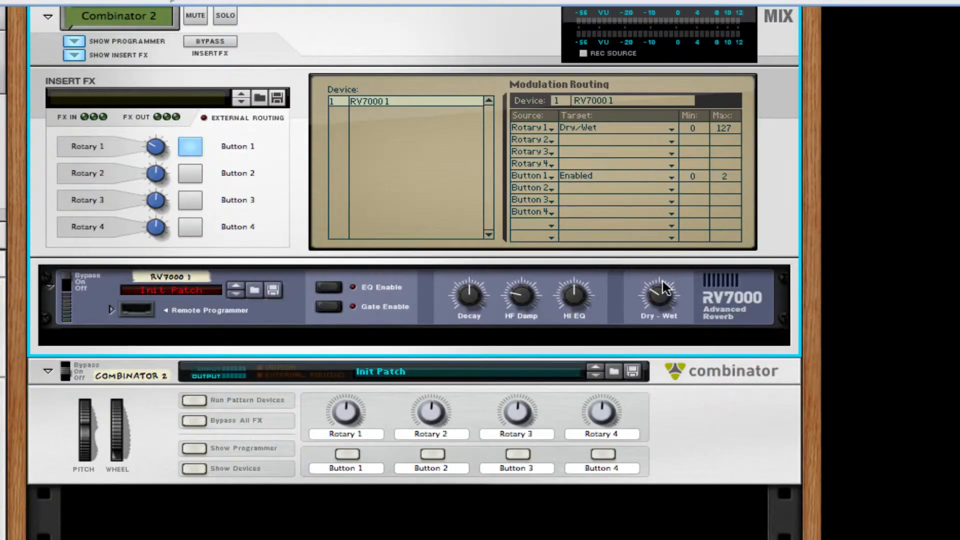
mouse_move(661, 280)
left_mouse_down()
mouse_move(661, 256)
mouse_move(658, 295)
left_mouse_up()
left_click_drag(167, 149, 174, 103)
mouse_move(478, 293)
left_mouse_down()
mouse_move(467, 291)
mouse_move(467, 274)
mouse_move(468, 286)
left_mouse_up()
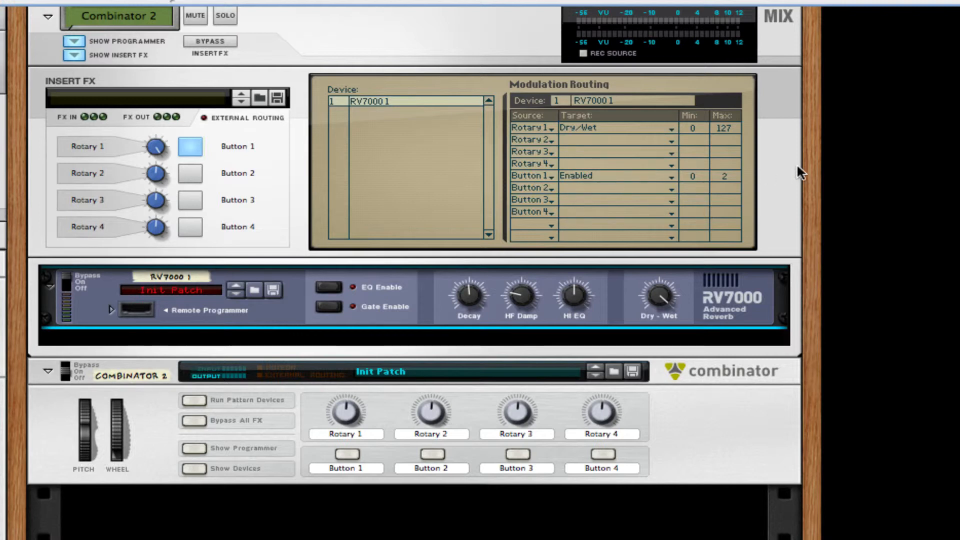
Set the maximum of the Button 1 Enabled routing to 1 and test the button off and on
left_click_drag(723, 174, 724, 178)
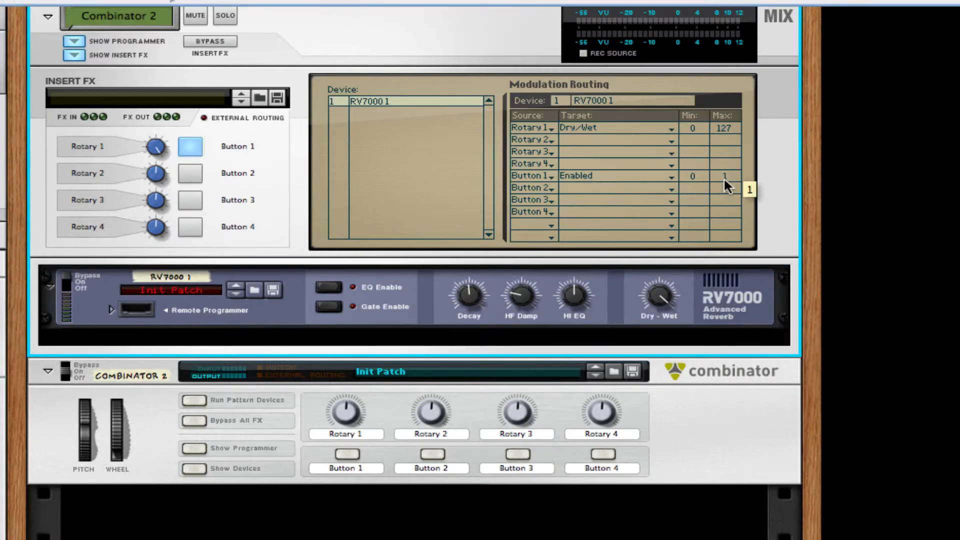
left_click(191, 146)
left_click(191, 145)
left_click(189, 147)
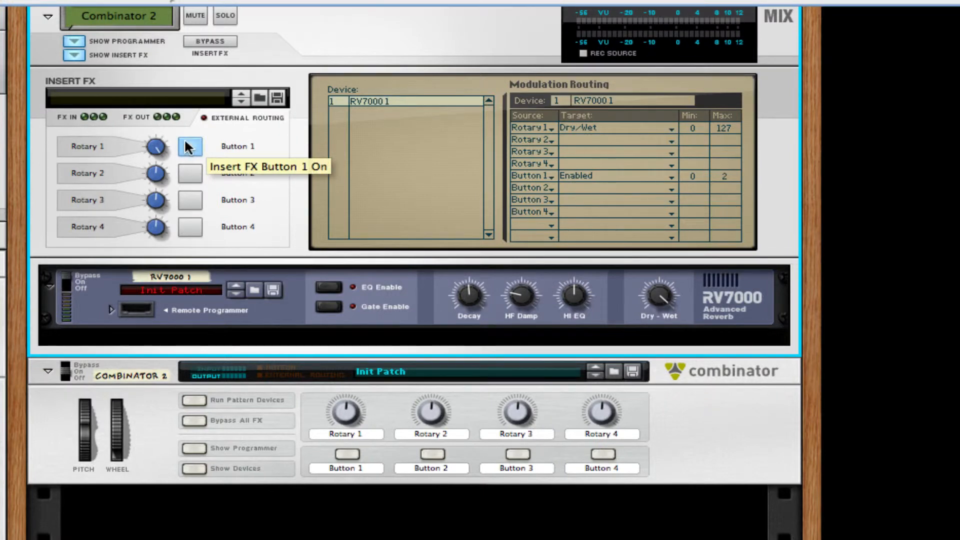
left_click_drag(728, 178, 705, 180)
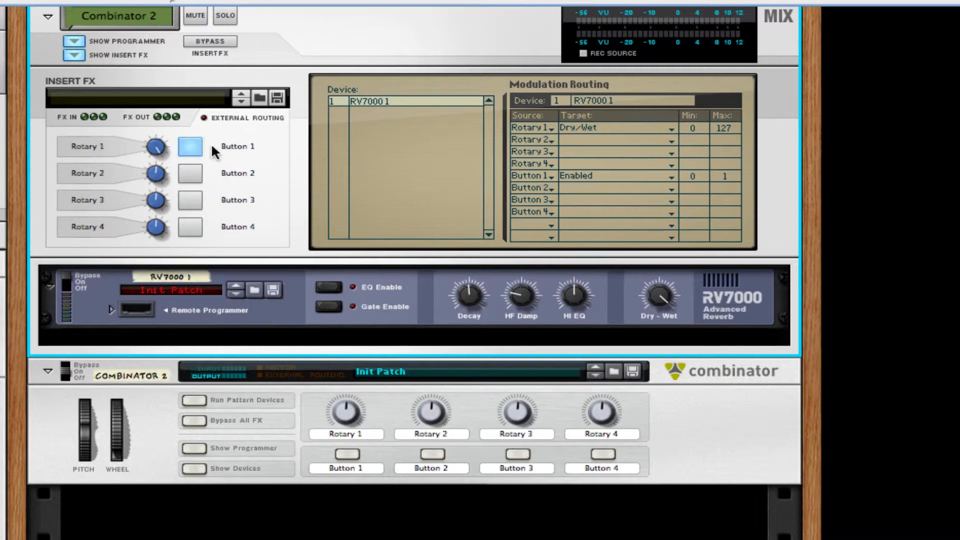
left_click(179, 146)
left_click(179, 146)
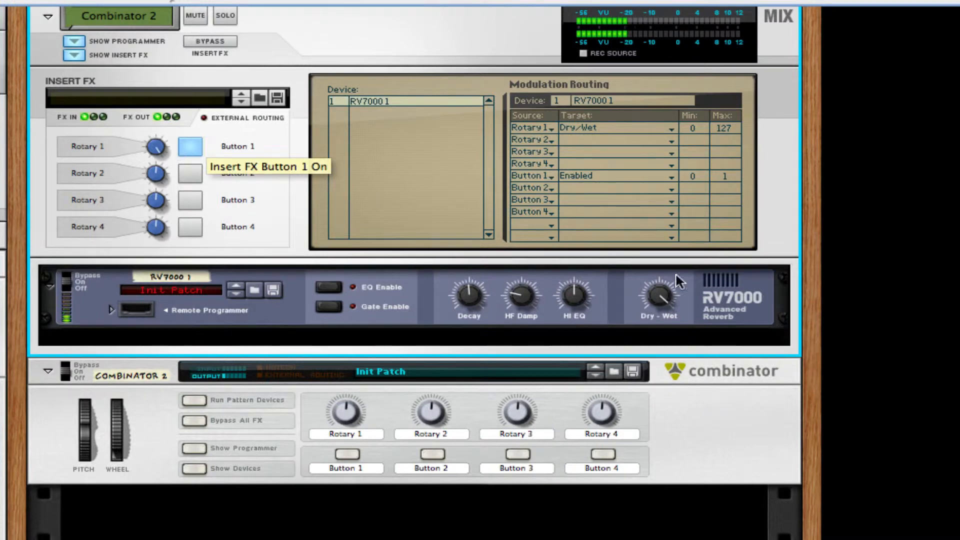
Turn insert-effect Rotary 1 down to 0 and set the RV7000 decay to 76
left_click_drag(154, 145, 146, 203)
left_click_drag(473, 294, 480, 288)
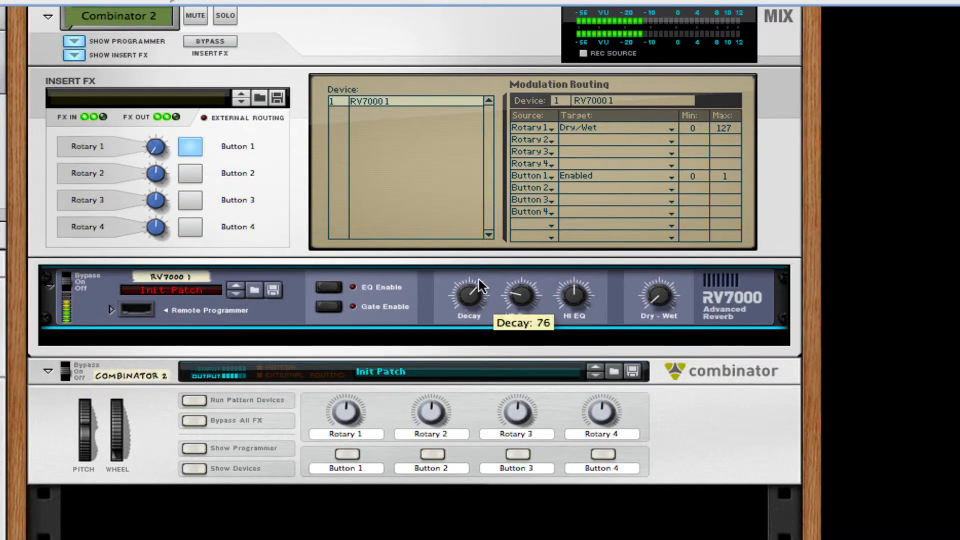
left_click_drag(163, 146, 172, 261)
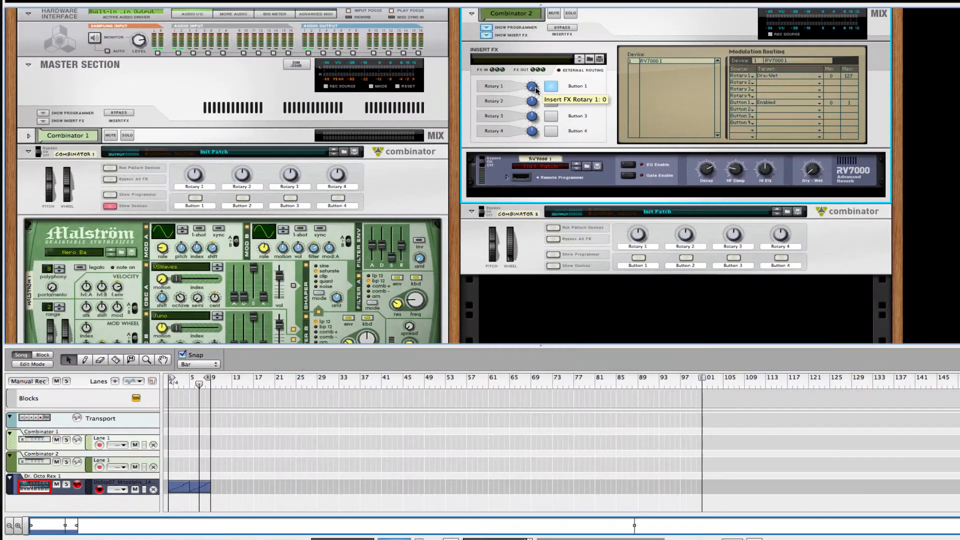
Create an automation lane for Insert FX Rotary 1 and draw an eight-bar clip on it starting at bar 1
right_click(190, 146)
left_click(571, 93)
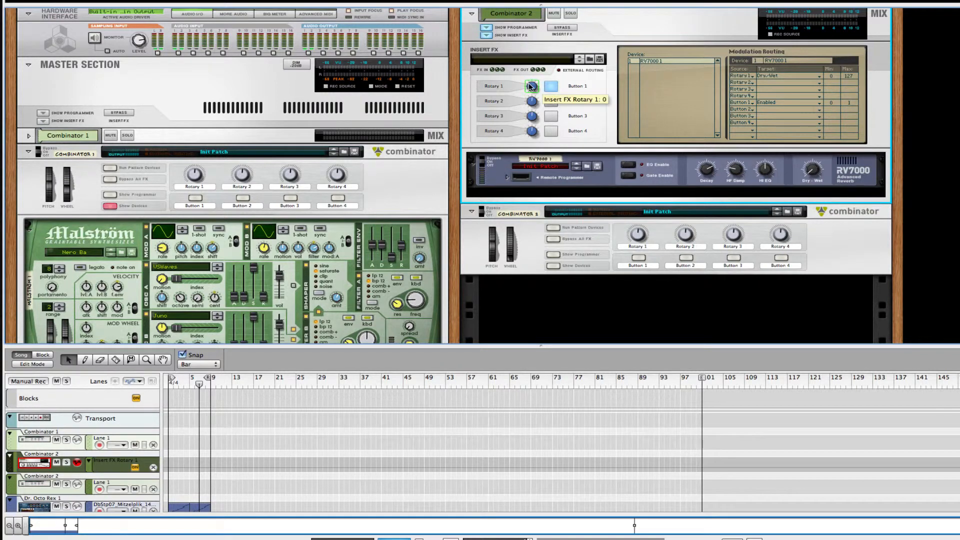
scroll(201, 430, "down", 1)
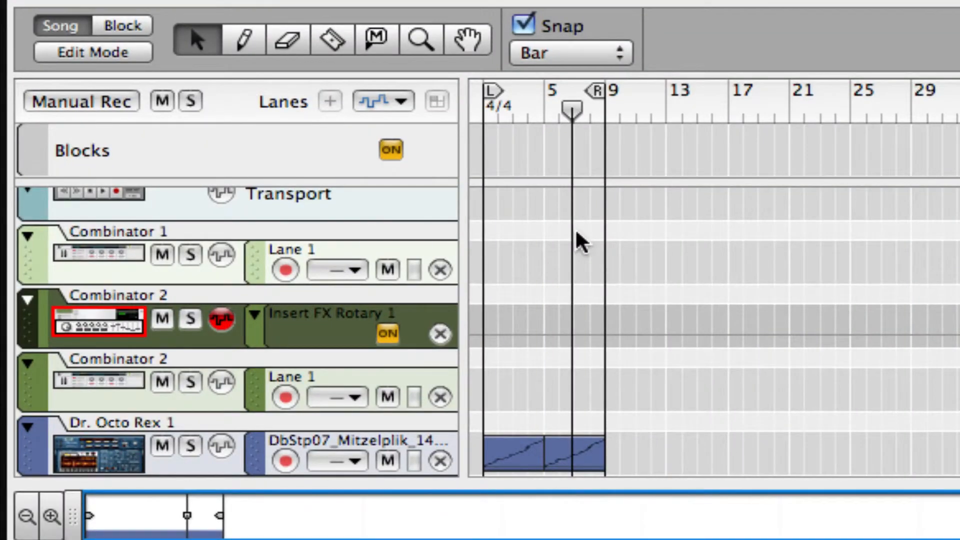
key("w")
left_click_drag(489, 315, 605, 324)
key("q")
Record Rotary 1 movements into the automation clip from bar 1 until just past bar 9, and stop recording
left_click(477, 103)
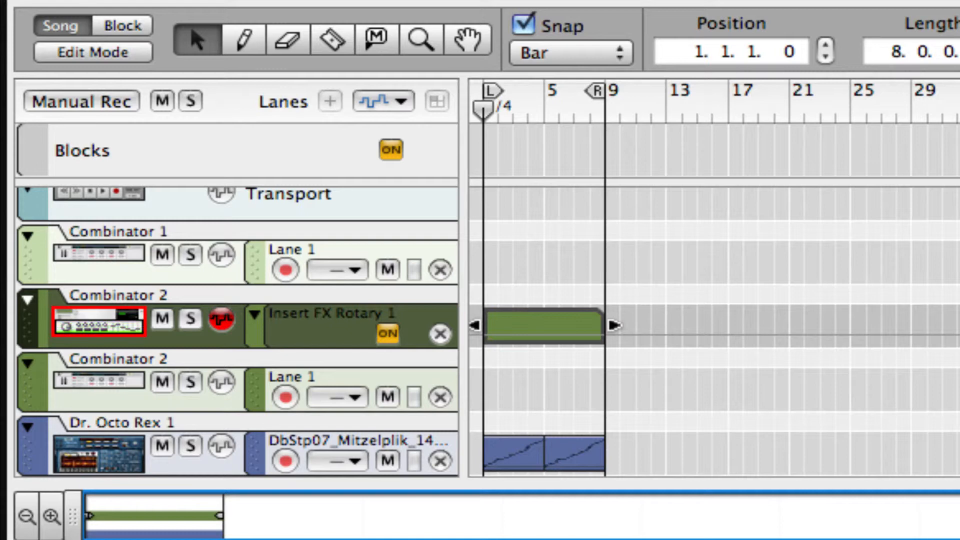
key("super+Return")
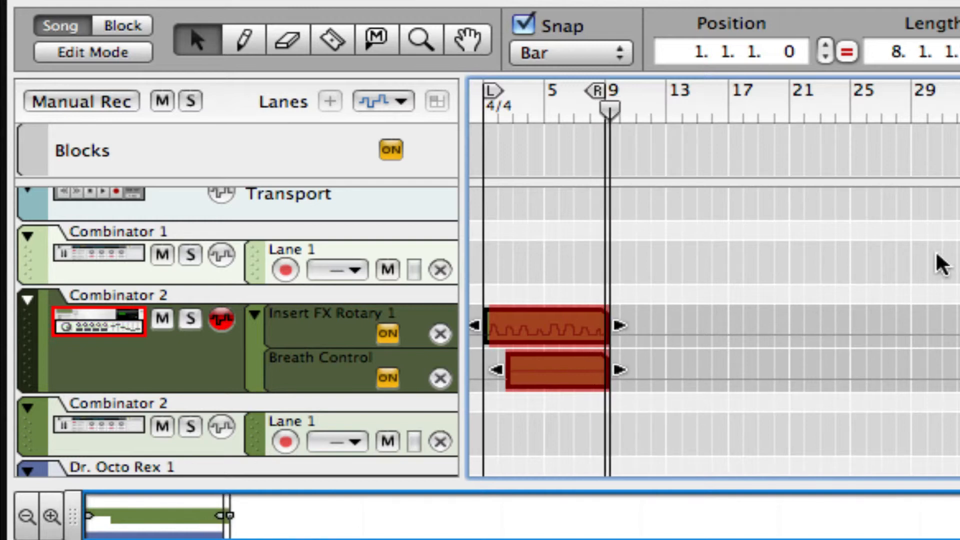
key("space")
Examine the recorded automation points in the Rotary 1 clip, and return to the Song arrangement
left_click(560, 317)
double_click(563, 324)
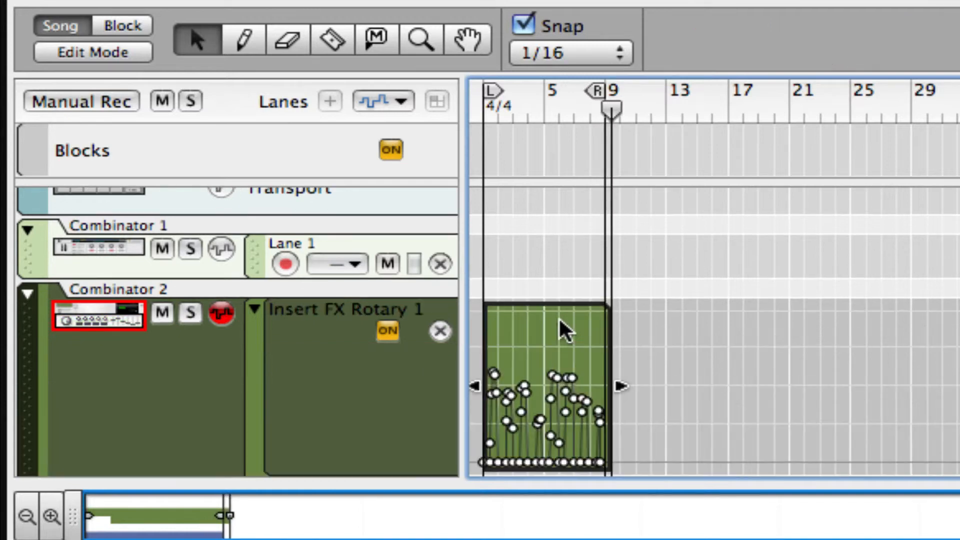
left_click(110, 30)
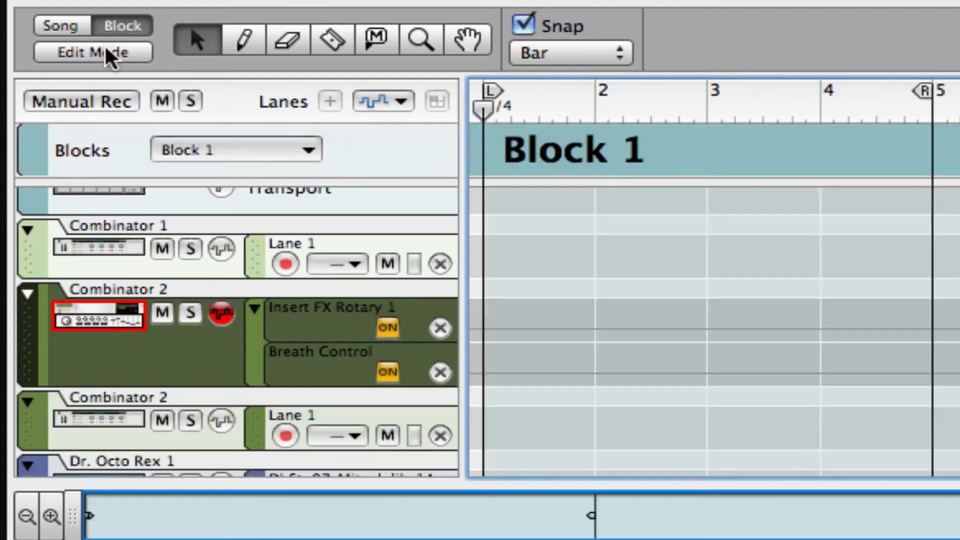
left_click(105, 48)
left_click(106, 48)
left_click(41, 29)
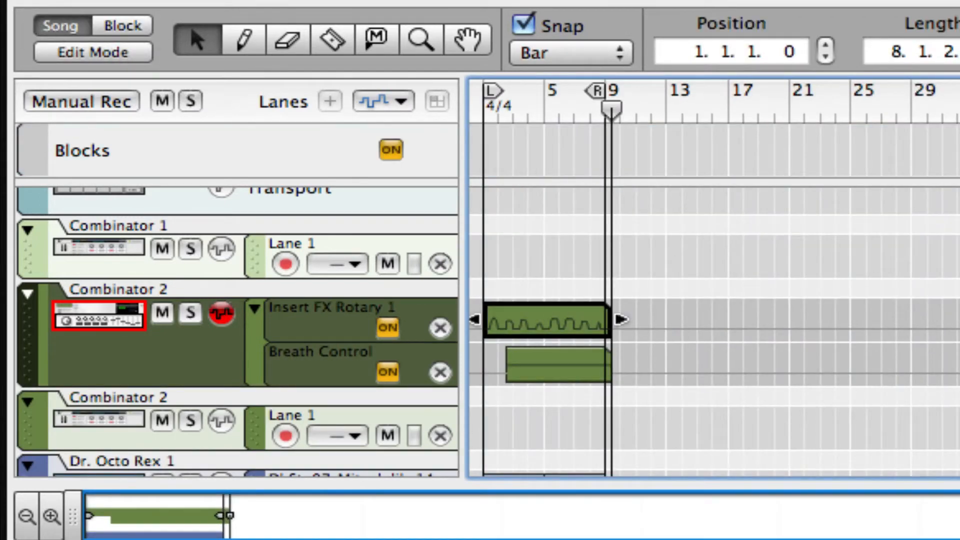
Split the Rotary 1 automation clip at bars 4 and 5, and delete the parts before and after that bar
left_click_drag(959, 515, 575, 515)
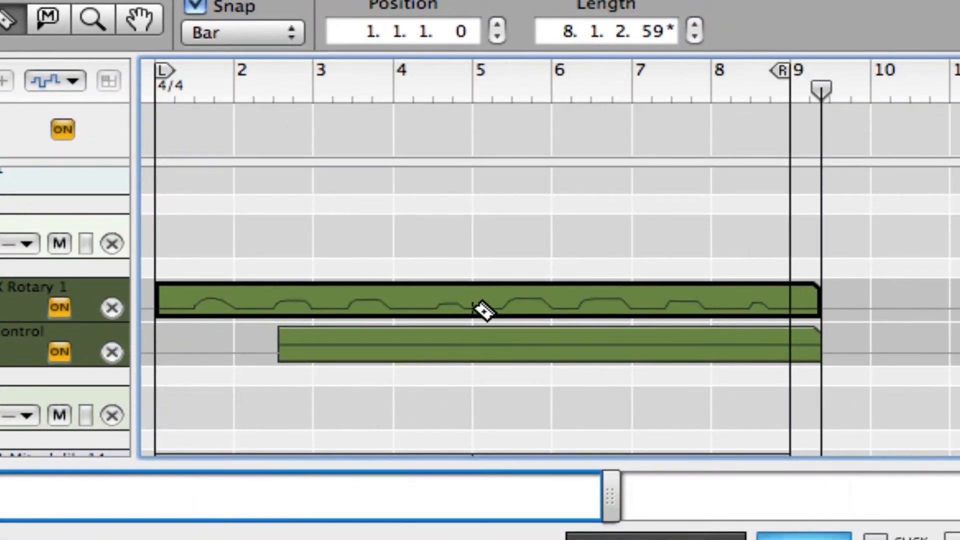
left_click(473, 308)
left_click(394, 309)
key("q")
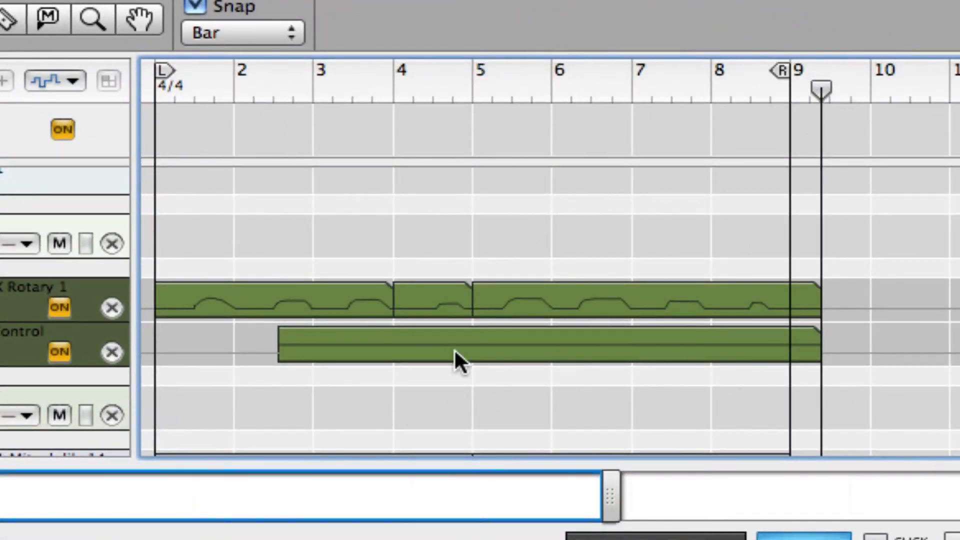
left_click(353, 309)
key("Delete")
left_click(540, 299)
key("Delete")
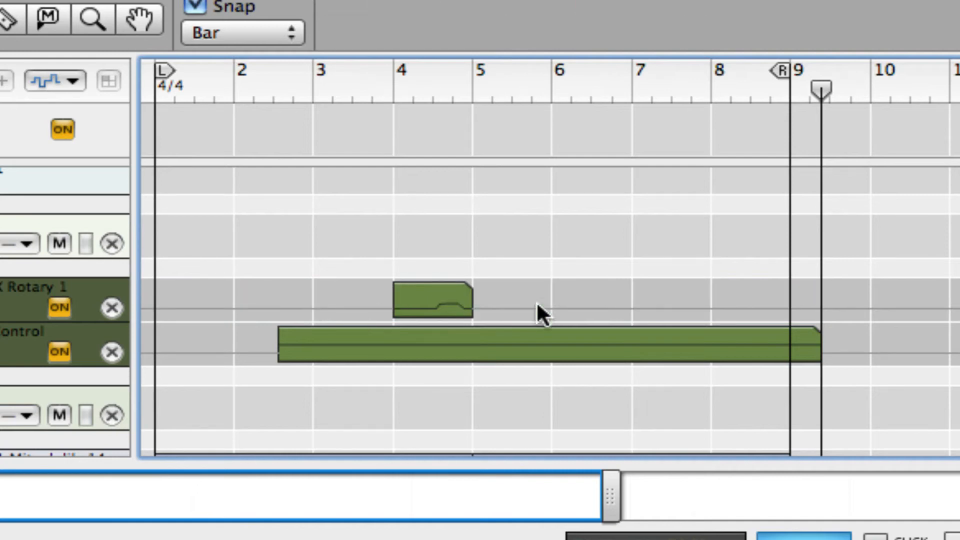
Extend the Breath Control clip back to bar 1, and copy the one-bar Rotary 1 clip from bar 4 to bar 8
left_click(451, 339)
left_click_drag(276, 345, 142, 346)
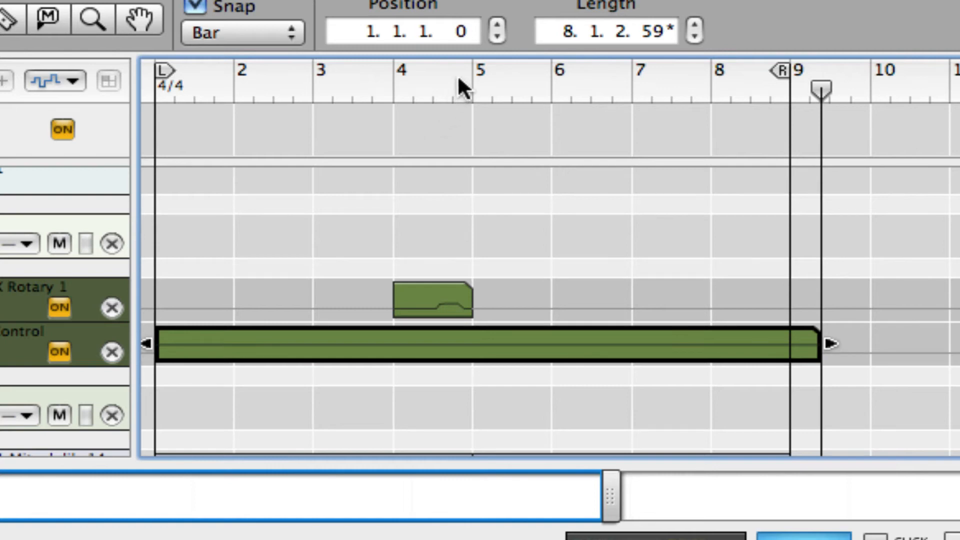
left_click(155, 87)
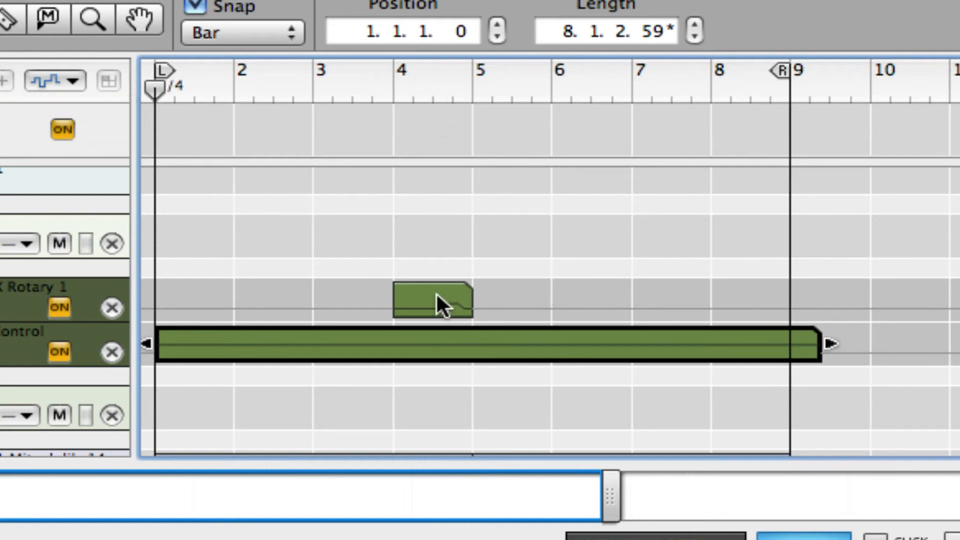
left_click_drag(437, 300, 728, 295)
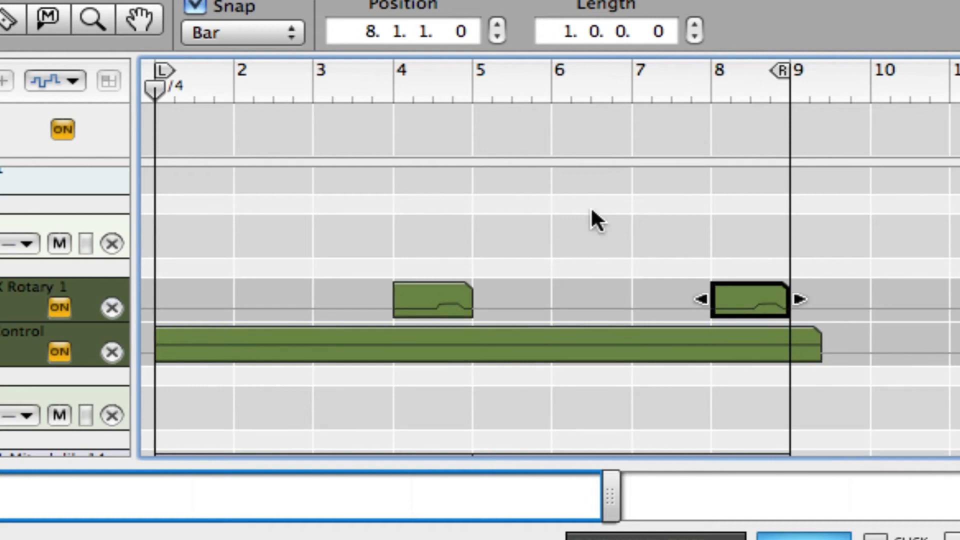
Play the song, open the bar 4 Rotary 1 clip, and move its two rising automation points earlier to 4.2.3.141 and 4.2.4.136
key("space")
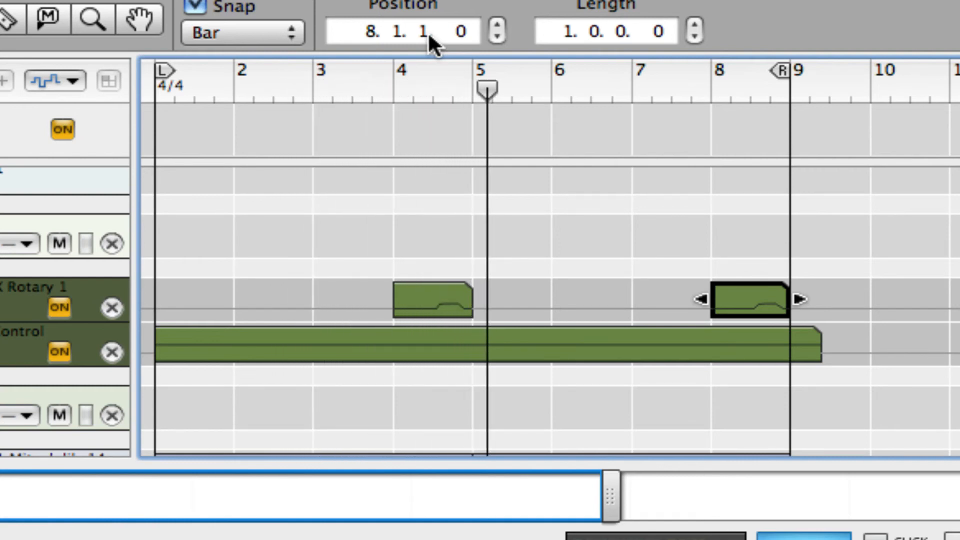
double_click(430, 292)
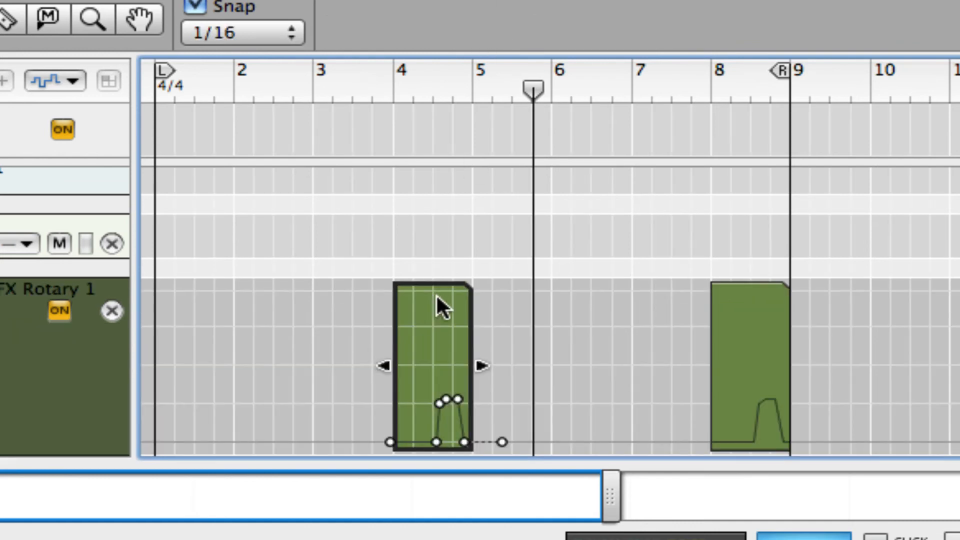
left_click_drag(435, 443, 426, 442)
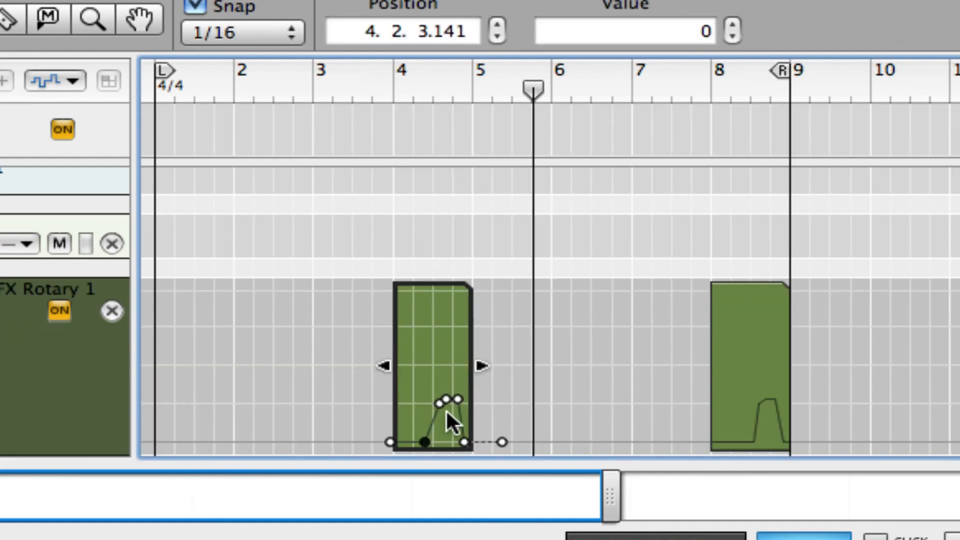
left_click_drag(439, 403, 430, 401)
Erase the last peak point in the bar 4 Rotary 1 clip, and move the zero-value point ending the fall to 4.4.1.115
key("e")
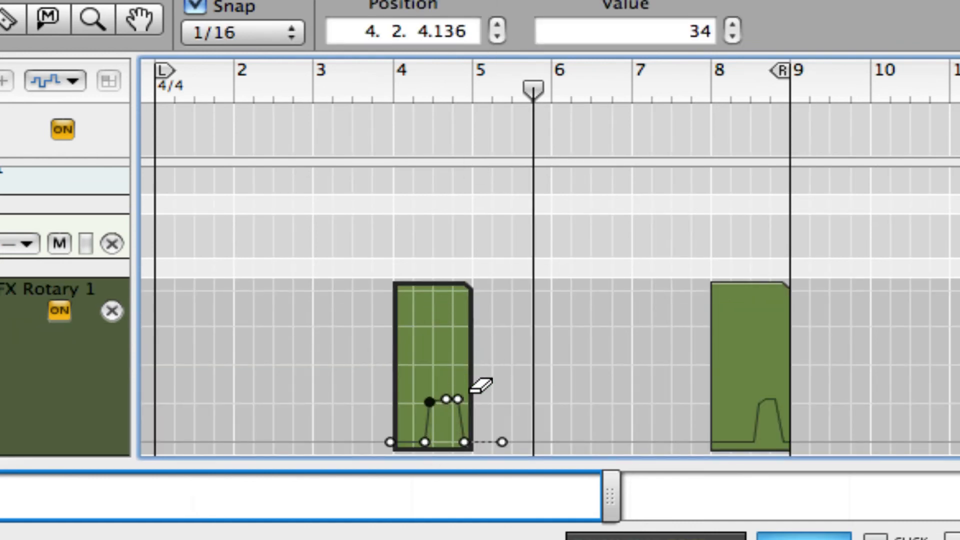
left_click(457, 400)
key("q")
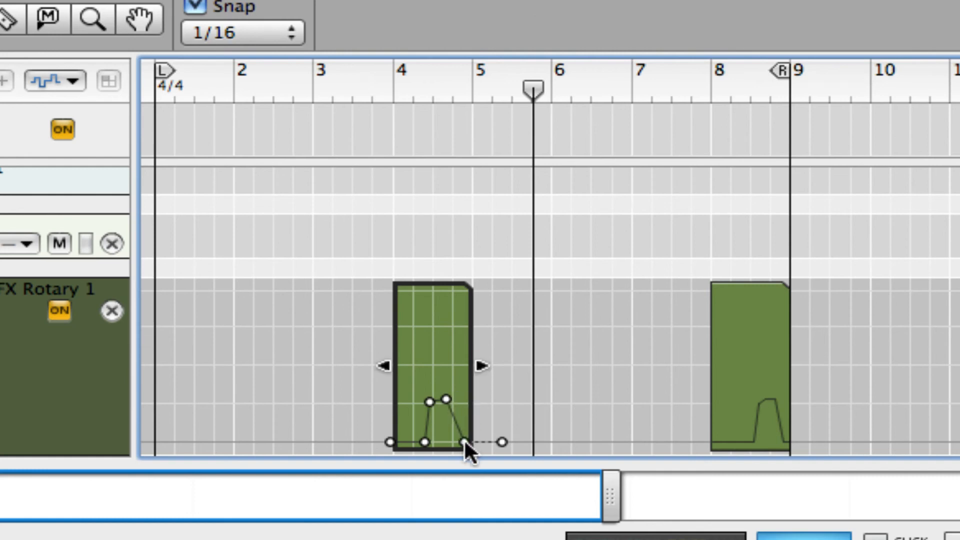
left_click_drag(465, 443, 455, 443)
Play the song from bar 1 to audition the edited Rotary 1 automation, and close the clip
left_click(154, 86)
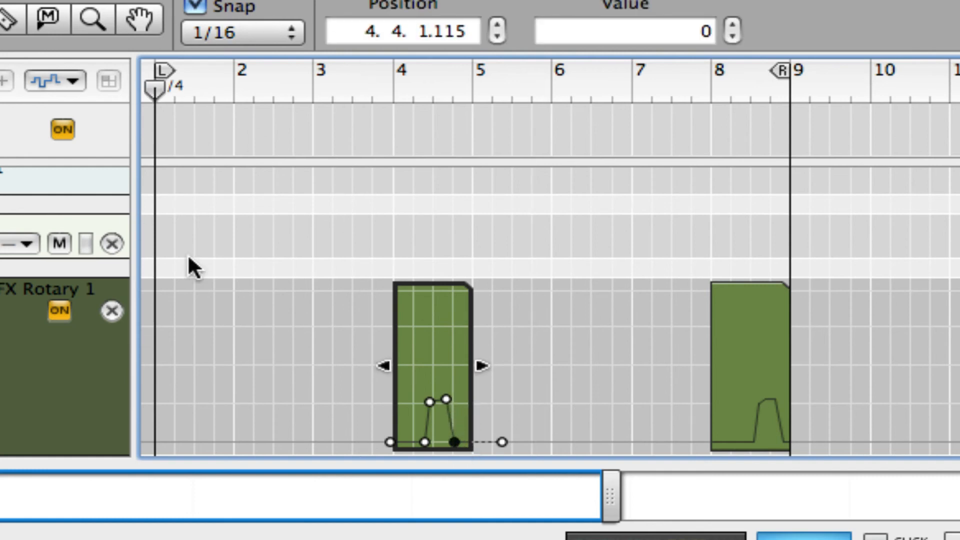
key("space")
key("Escape")
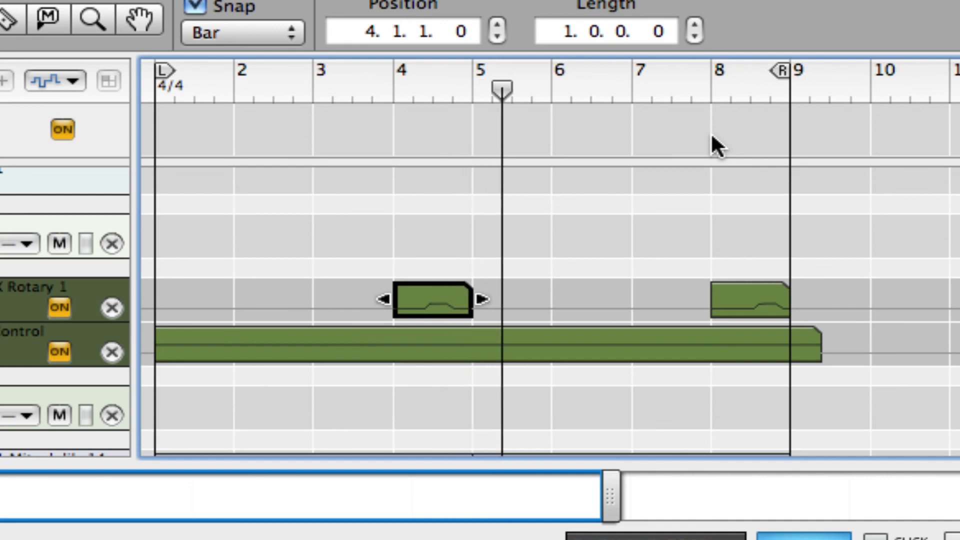
Replace the Rotary 1 clip at bar 8 with a copy of the edited clip from bar 4
left_click(745, 294)
key("Delete")
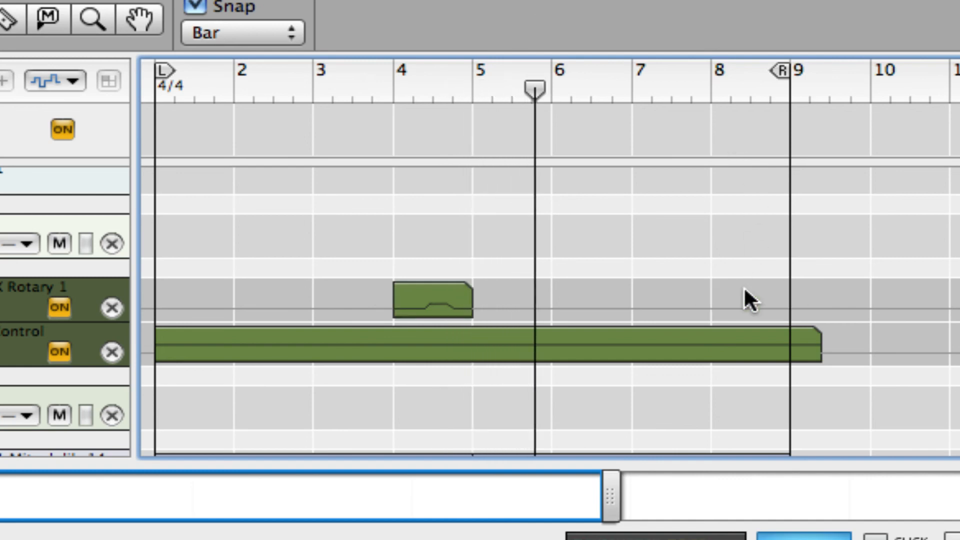
left_click_drag(453, 293, 760, 305)
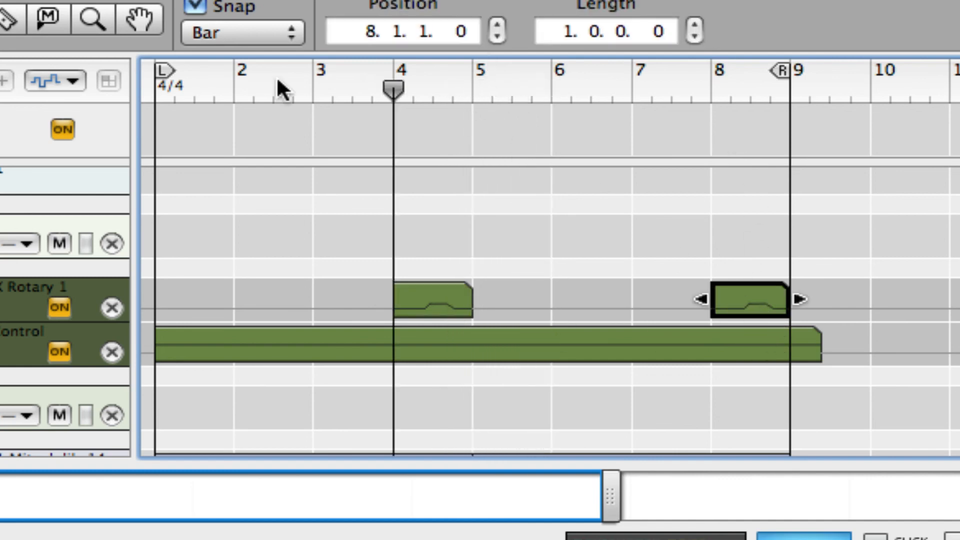